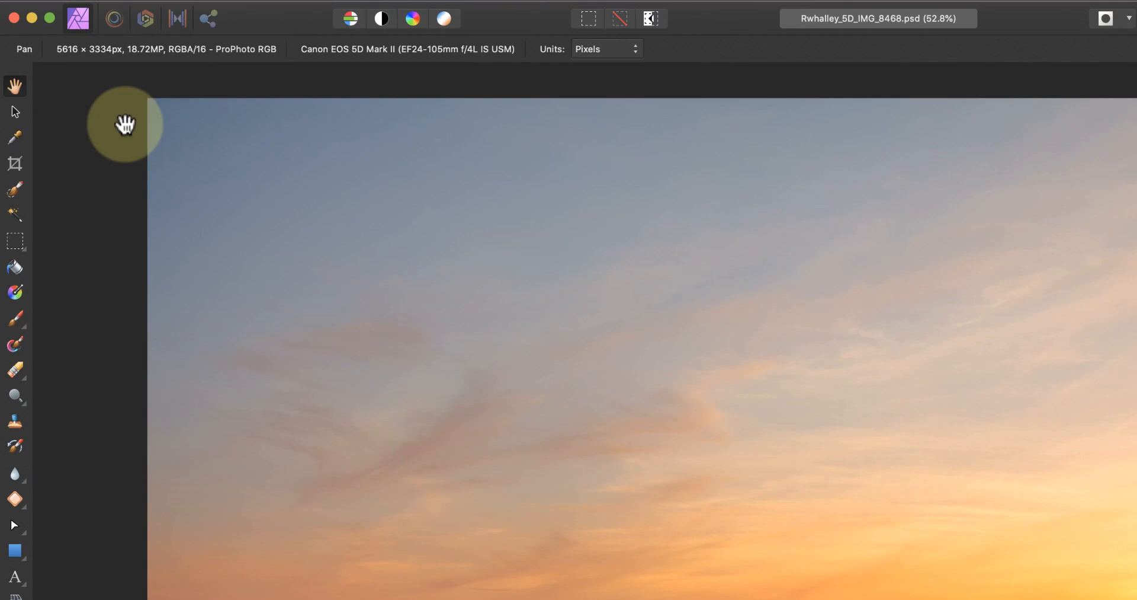
Open the photo in the Develop Persona to view its tools, and cancel back to the Photo Persona.
{"action": "left_click", "coordinate": [143, 19]}
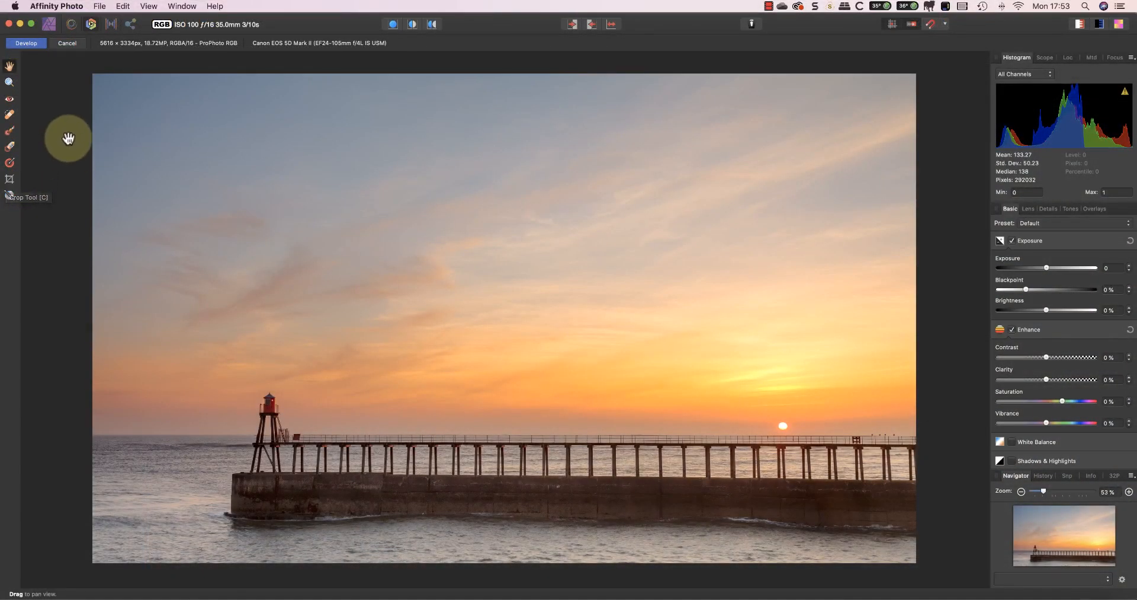
{"action": "left_click", "coordinate": [65, 44]}
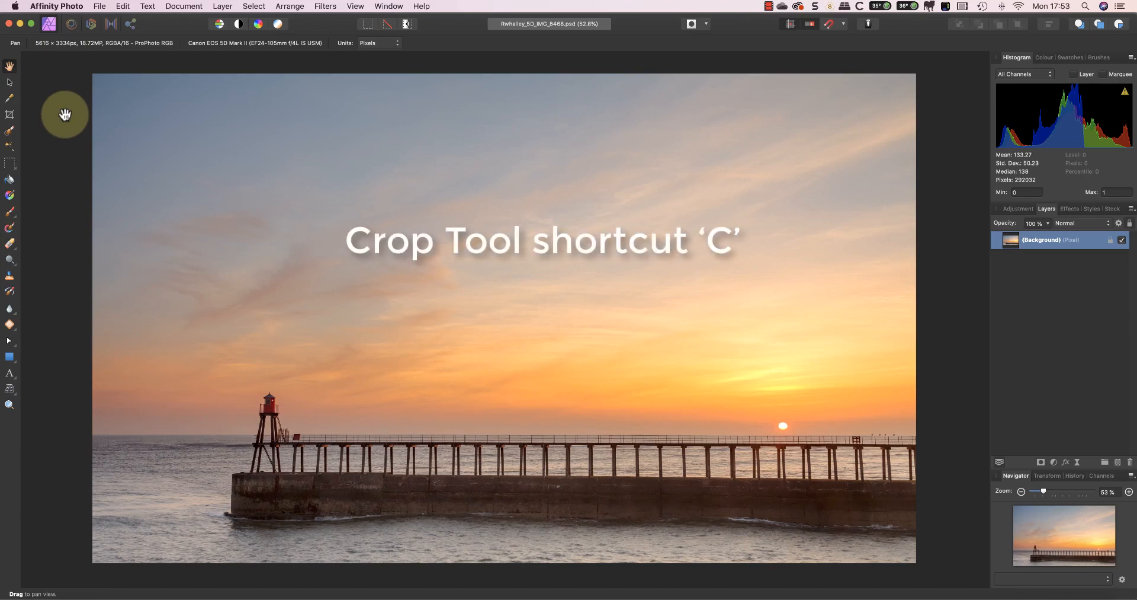
Activate the Crop Tool, pull the photo's upper-left corner inward to about 4871 x 3009 px, and reset the crop.
{"action": "left_click", "coordinate": [10, 114]}
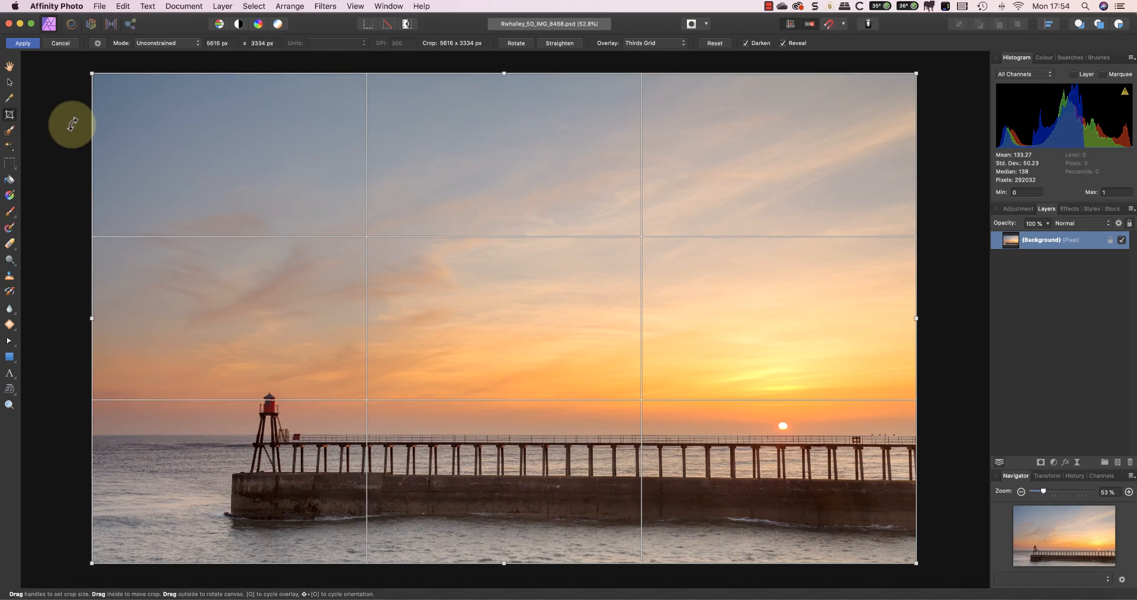
{"action": "left_click_drag", "start_coordinate": [93, 73], "coordinate": [201, 121]}
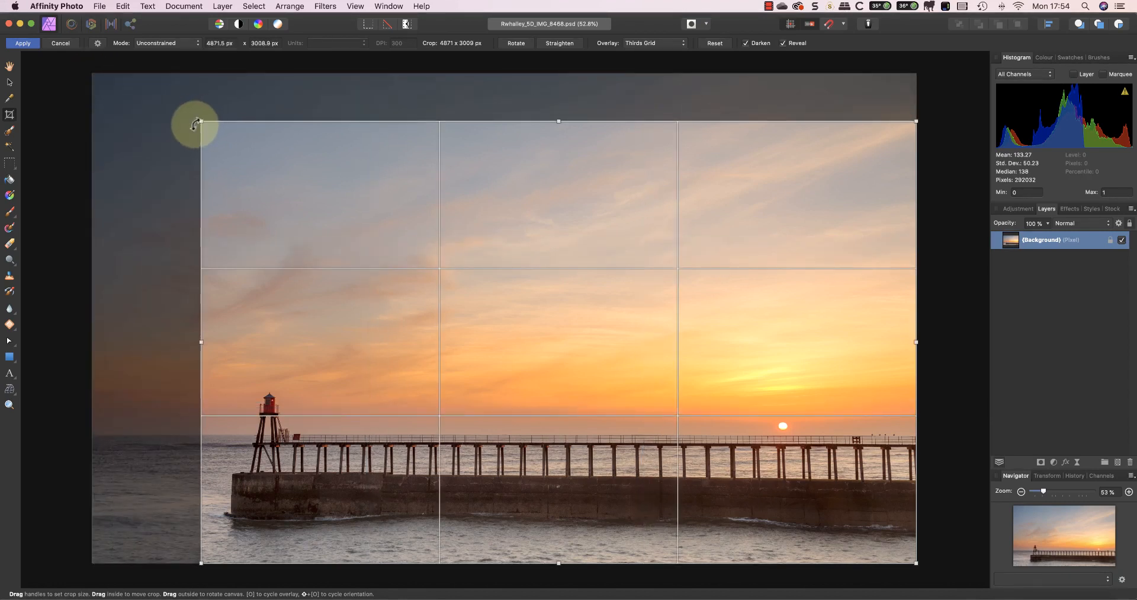
{"action": "left_click", "coordinate": [710, 43]}
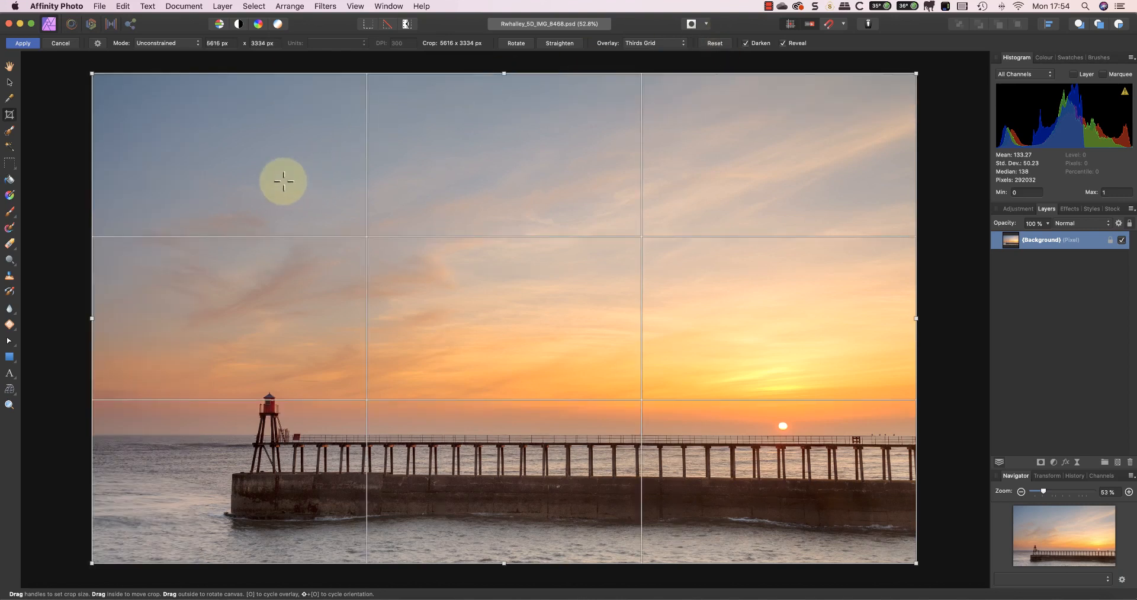
Draw a crop area of about 3078 x 2372 px around the lighthouse, nudge it slightly, and reset the crop.
{"action": "left_click_drag", "start_coordinate": [196, 183], "coordinate": [648, 531]}
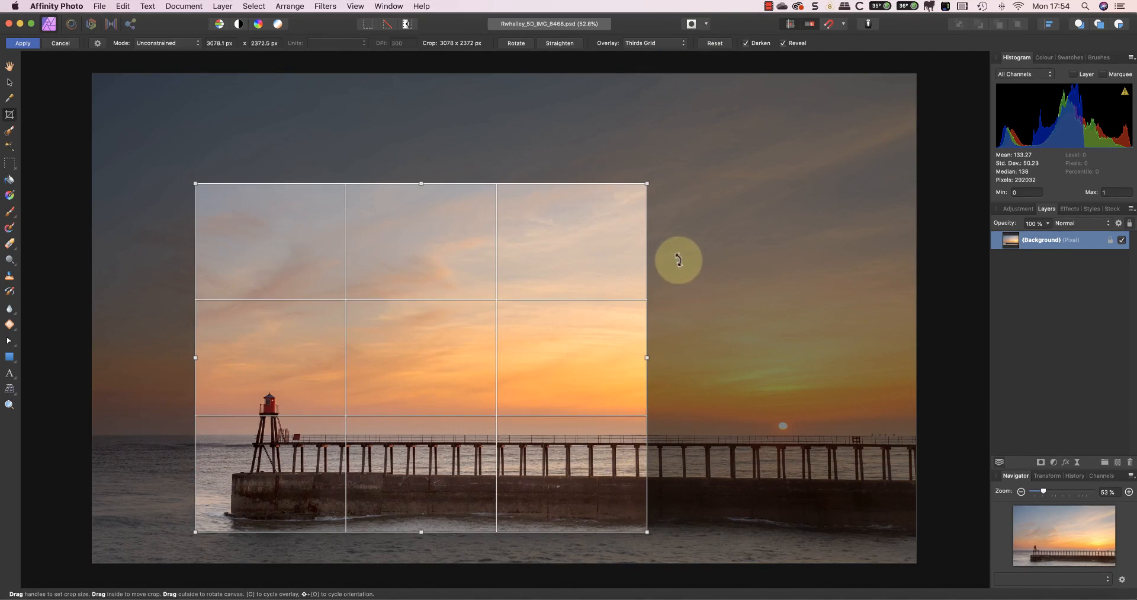
{"action": "mouse_move", "coordinate": [452, 256]}
{"action": "left_mouse_down"}
{"action": "mouse_move", "coordinate": [584, 266]}
{"action": "mouse_move", "coordinate": [404, 245]}
{"action": "mouse_move", "coordinate": [457, 293]}
{"action": "mouse_move", "coordinate": [456, 261]}
{"action": "left_mouse_up"}
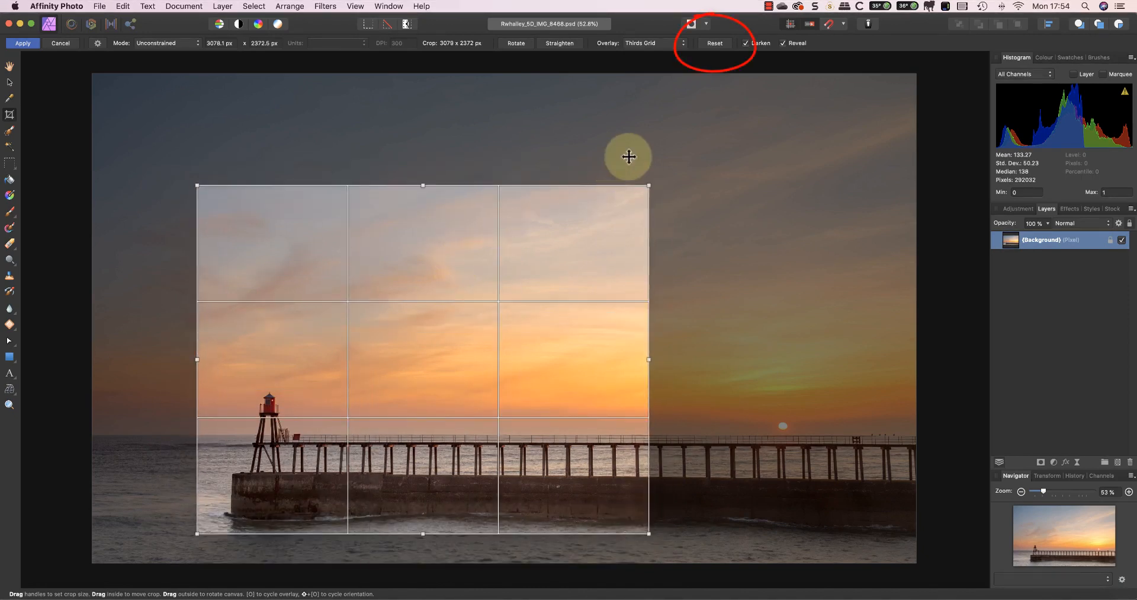
{"action": "left_click", "coordinate": [718, 42]}
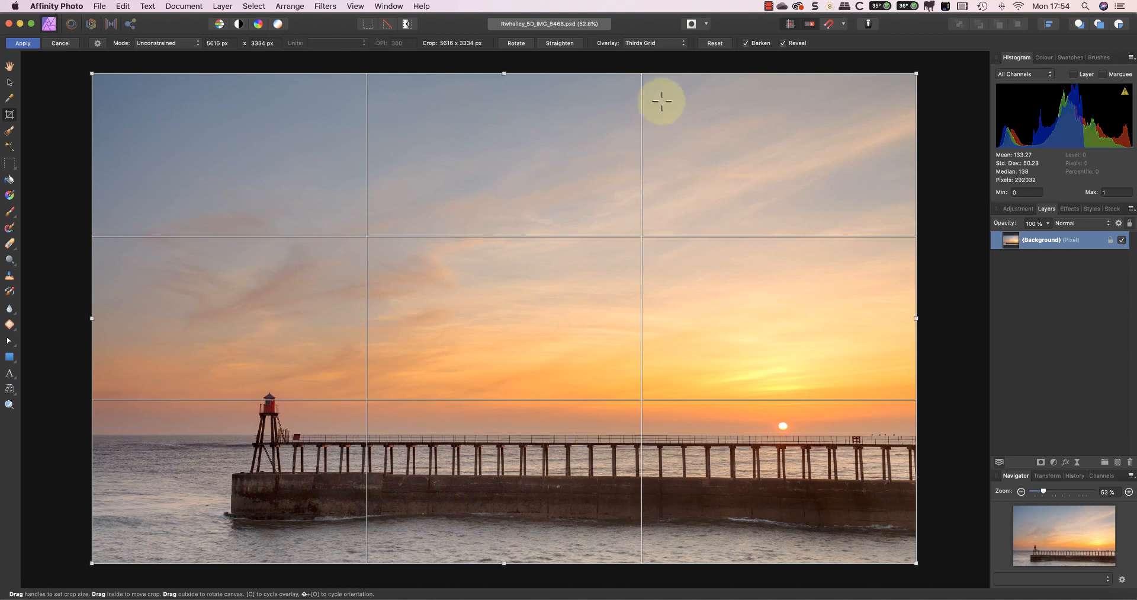
Try the Golden Spiral and Diagonals crop overlays, and return to the Thirds Grid.
{"action": "left_click", "coordinate": [683, 44]}
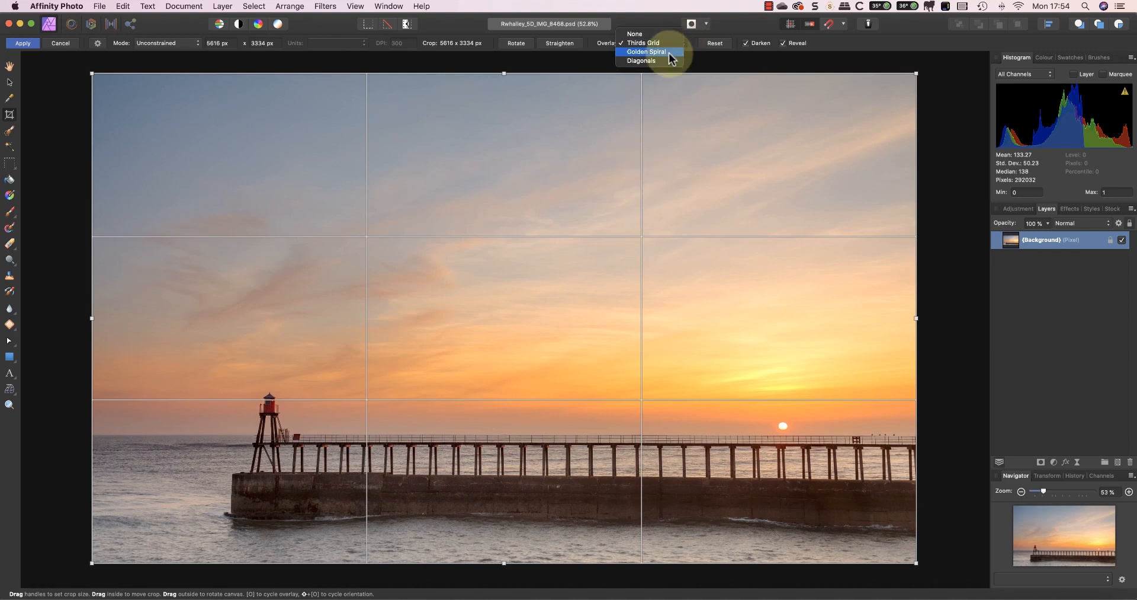
{"action": "left_click", "coordinate": [676, 51]}
{"action": "left_click", "coordinate": [684, 44]}
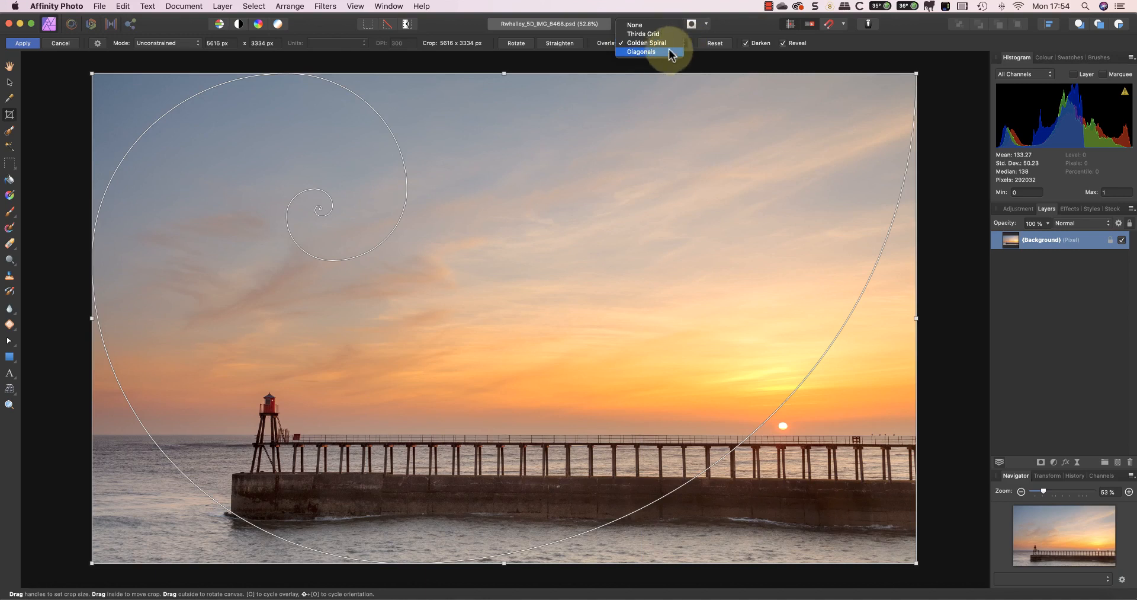
{"action": "left_click", "coordinate": [666, 52]}
{"action": "left_click", "coordinate": [668, 45]}
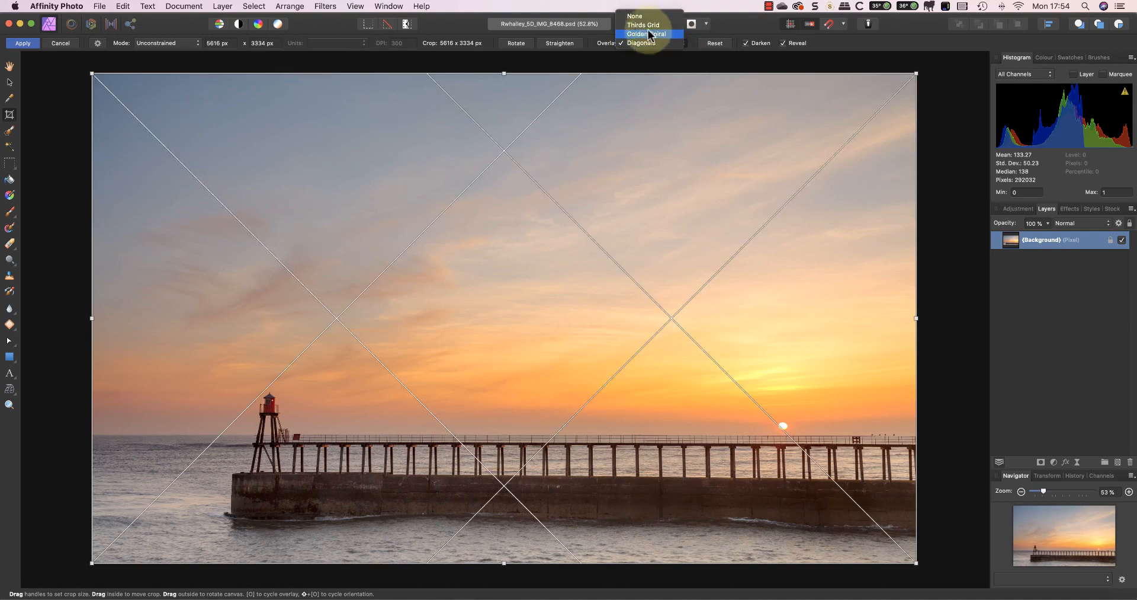
{"action": "left_click", "coordinate": [652, 24]}
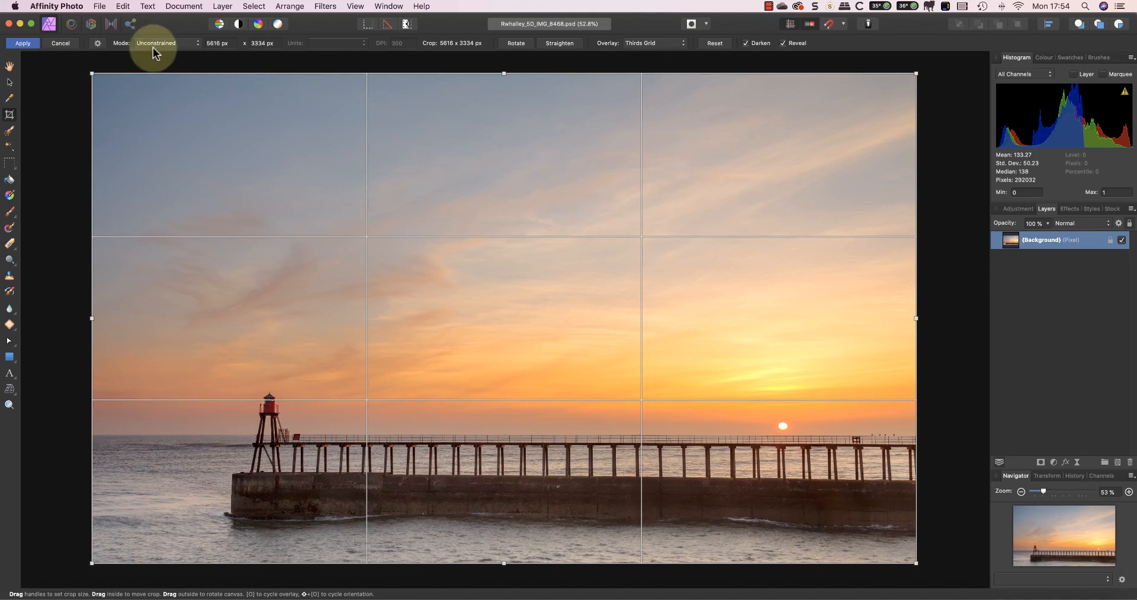
Try an unconstrained crop of about 5028 x 2866 px from the photo's upper-left corner, and reset it.
{"action": "left_click_drag", "start_coordinate": [90, 71], "coordinate": [175, 141]}
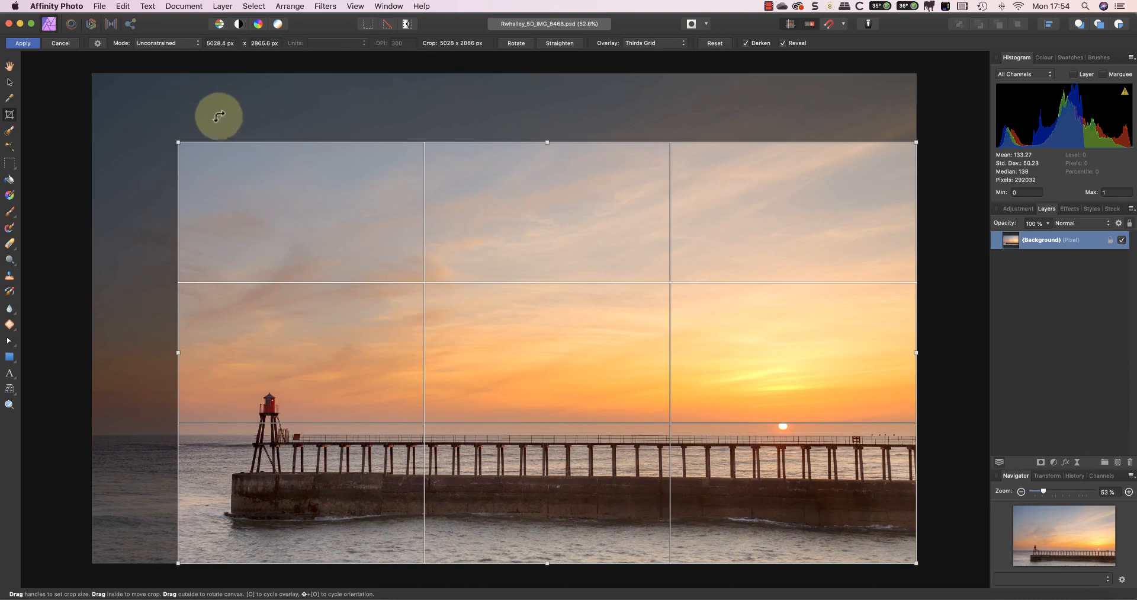
{"action": "left_click", "coordinate": [713, 44]}
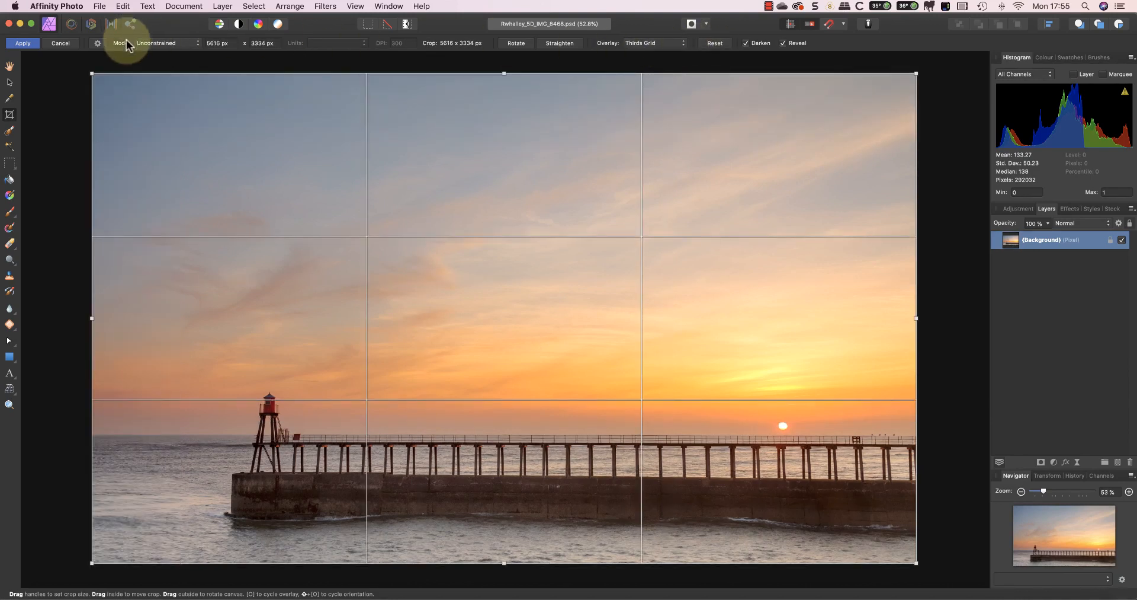
Set the crop mode to Original Ratio, shrink the crop to about 4826 x 2864 px, and reset it.
{"action": "left_click", "coordinate": [168, 43]}
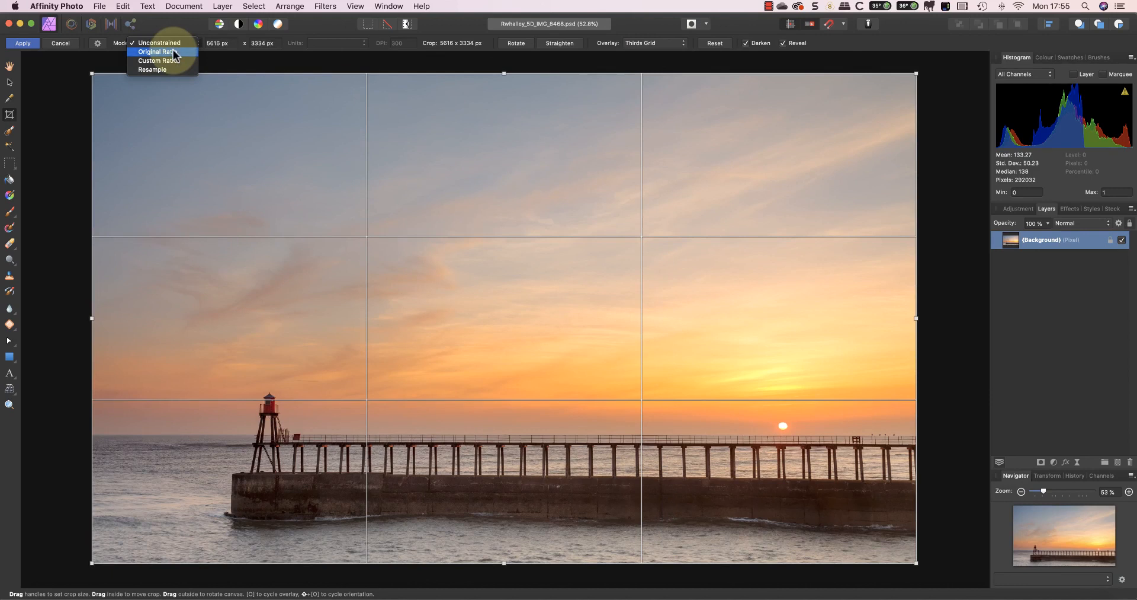
{"action": "left_click", "coordinate": [165, 52]}
{"action": "left_click_drag", "start_coordinate": [93, 73], "coordinate": [101, 319]}
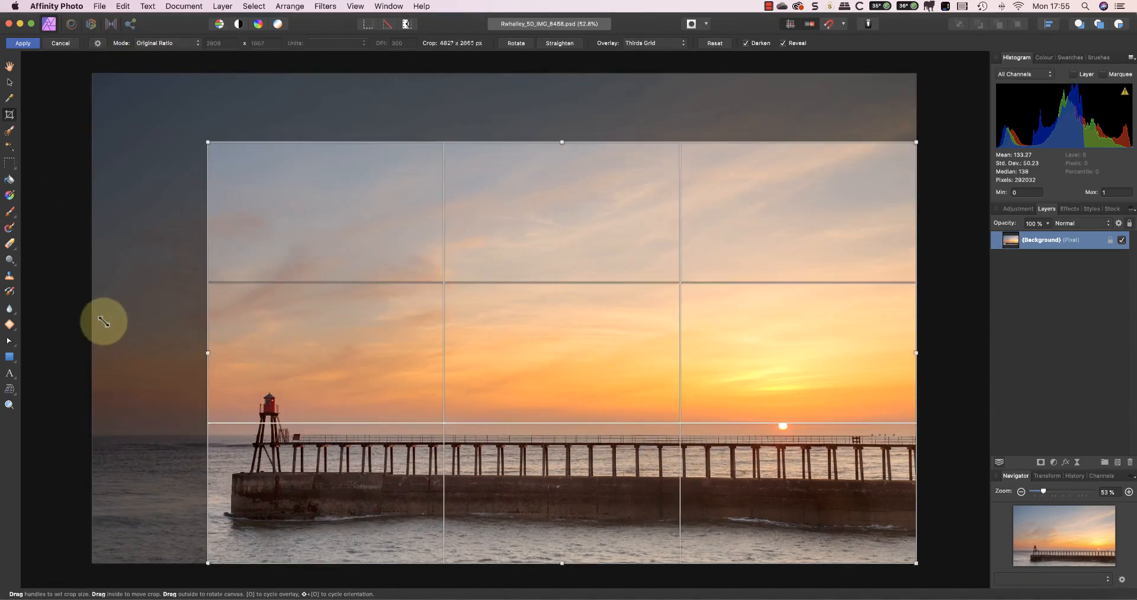
{"action": "mouse_move", "coordinate": [206, 352]}
{"action": "left_mouse_down"}
{"action": "mouse_move", "coordinate": [446, 348]}
{"action": "mouse_move", "coordinate": [192, 353]}
{"action": "mouse_move", "coordinate": [206, 352]}
{"action": "left_mouse_up"}
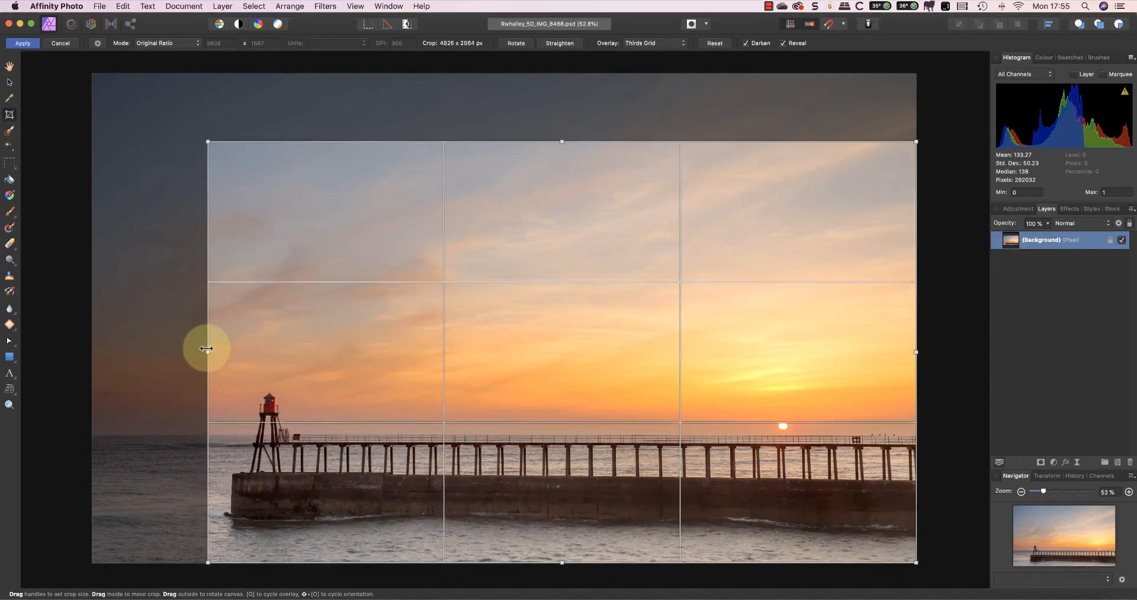
{"action": "left_click", "coordinate": [715, 43]}
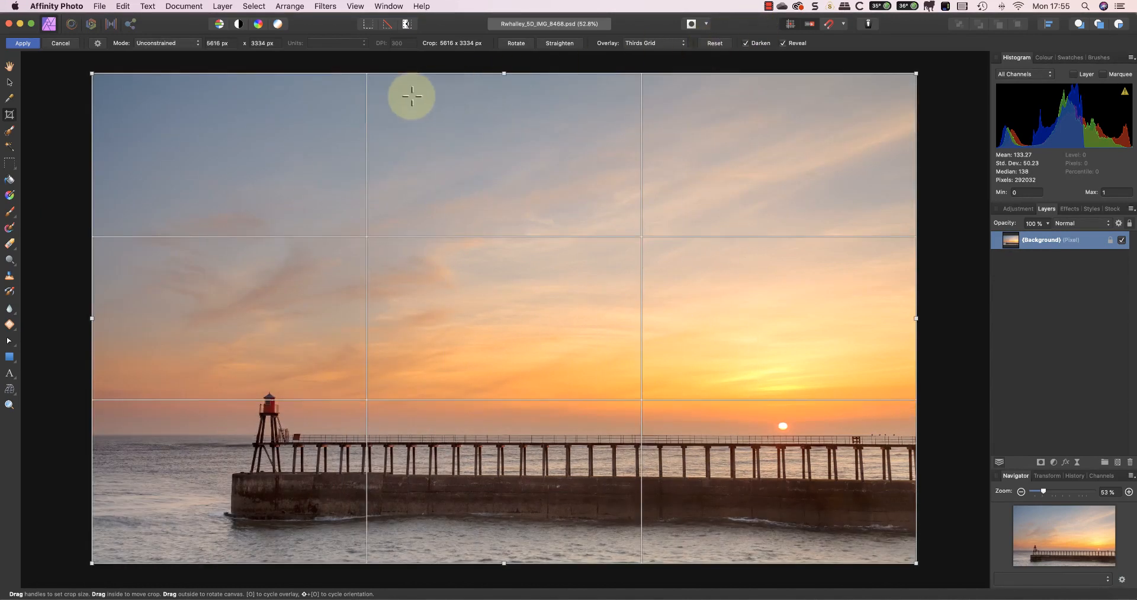
Set the crop to a Custom Ratio of 2.67 x 1 and move the frame down over the pier.
{"action": "left_click", "coordinate": [157, 44]}
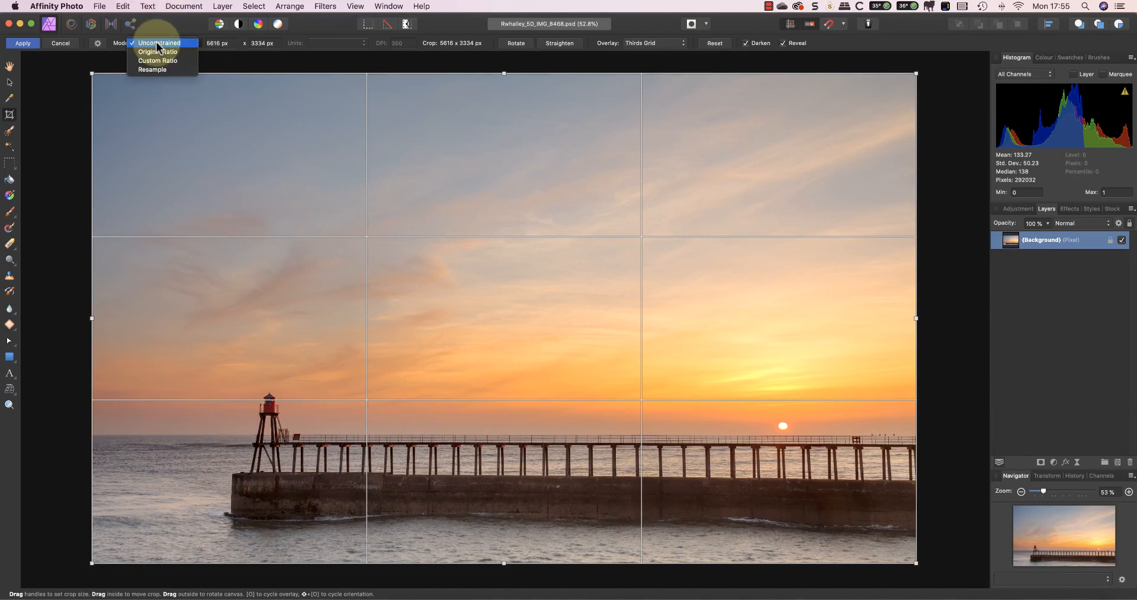
{"action": "left_click", "coordinate": [157, 60]}
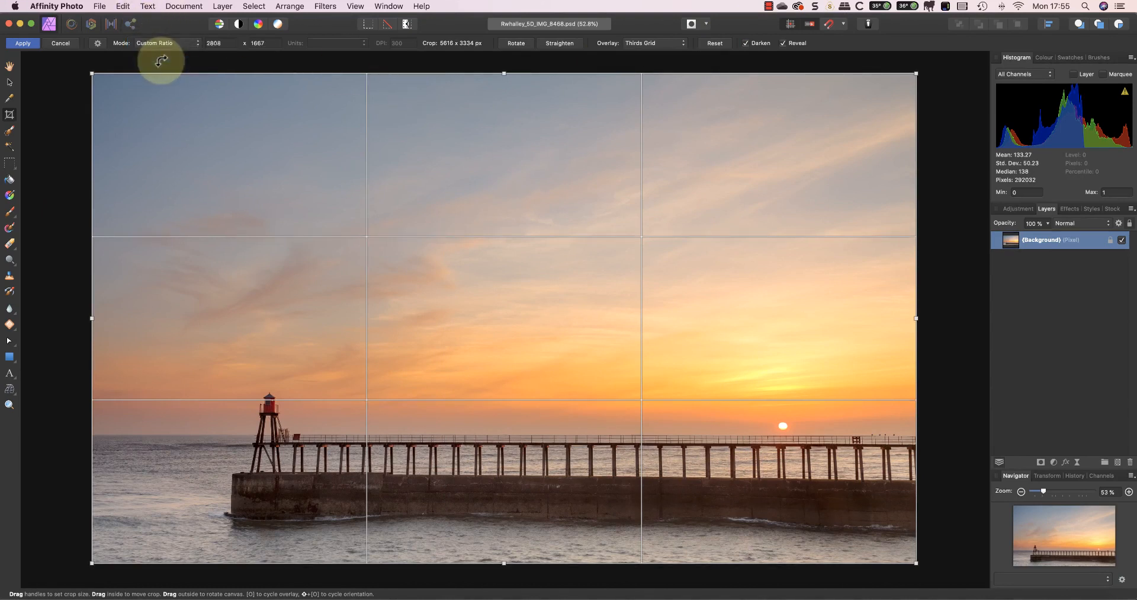
{"action": "left_click", "coordinate": [200, 44]}
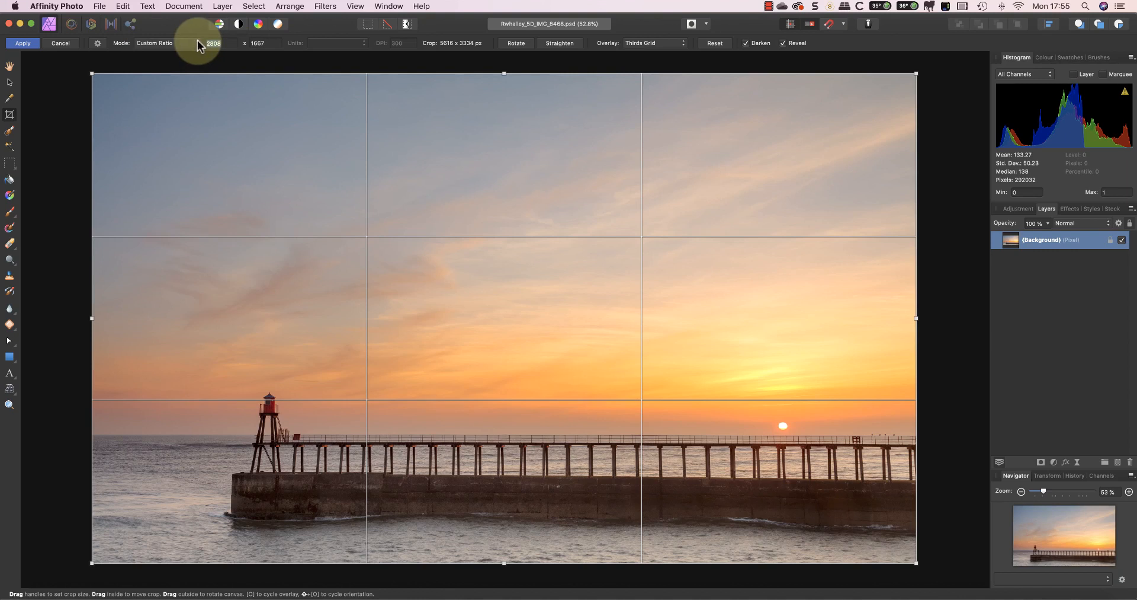
{"action": "type", "text": "2.67"}
{"action": "left_click", "coordinate": [273, 43]}
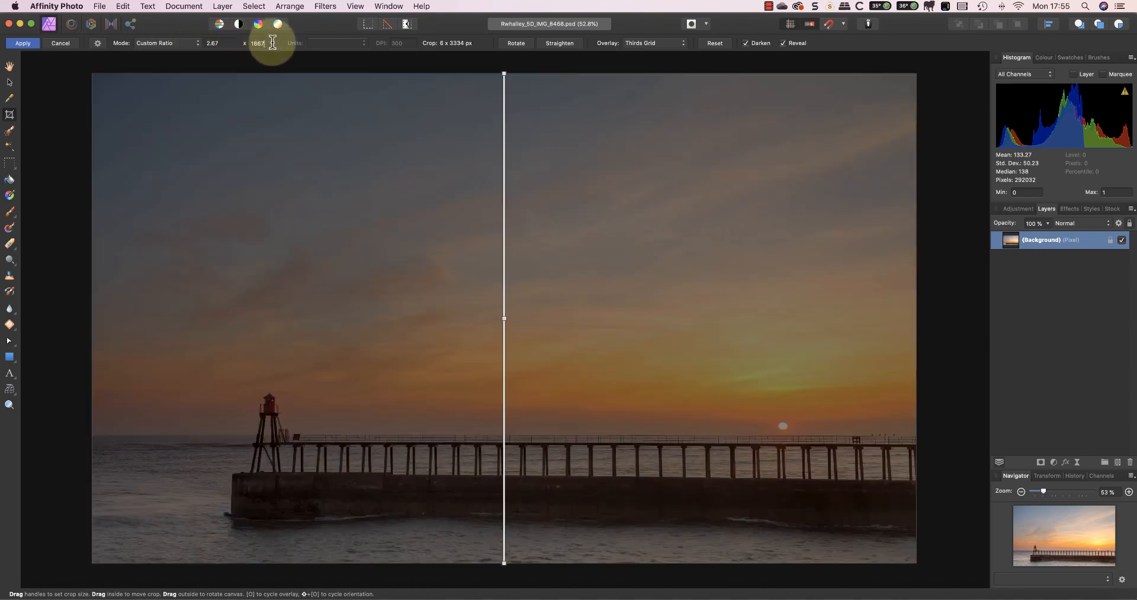
{"action": "left_click_drag", "start_coordinate": [272, 42], "coordinate": [239, 44]}
{"action": "type", "text": "1"}
{"action": "left_click", "coordinate": [218, 44]}
{"action": "double_click", "coordinate": [218, 44]}
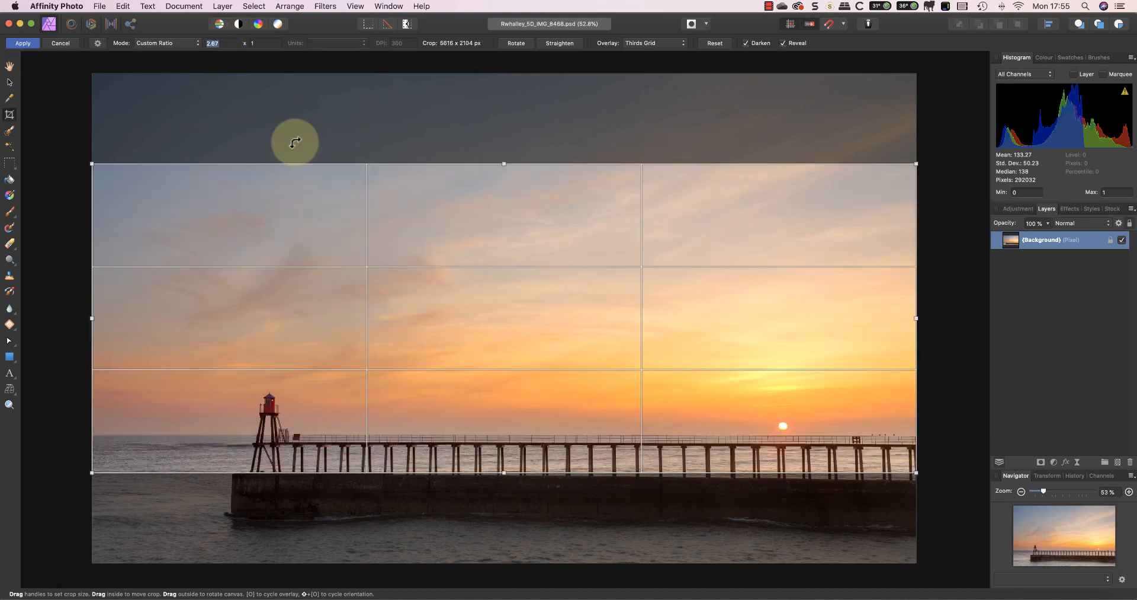
{"action": "left_click_drag", "start_coordinate": [91, 127], "coordinate": [92, 200]}
Set the crop mode to Resample with a size of 2000 x 1500 px, and reset the crop.
{"action": "left_click", "coordinate": [184, 43]}
{"action": "left_click", "coordinate": [199, 57]}
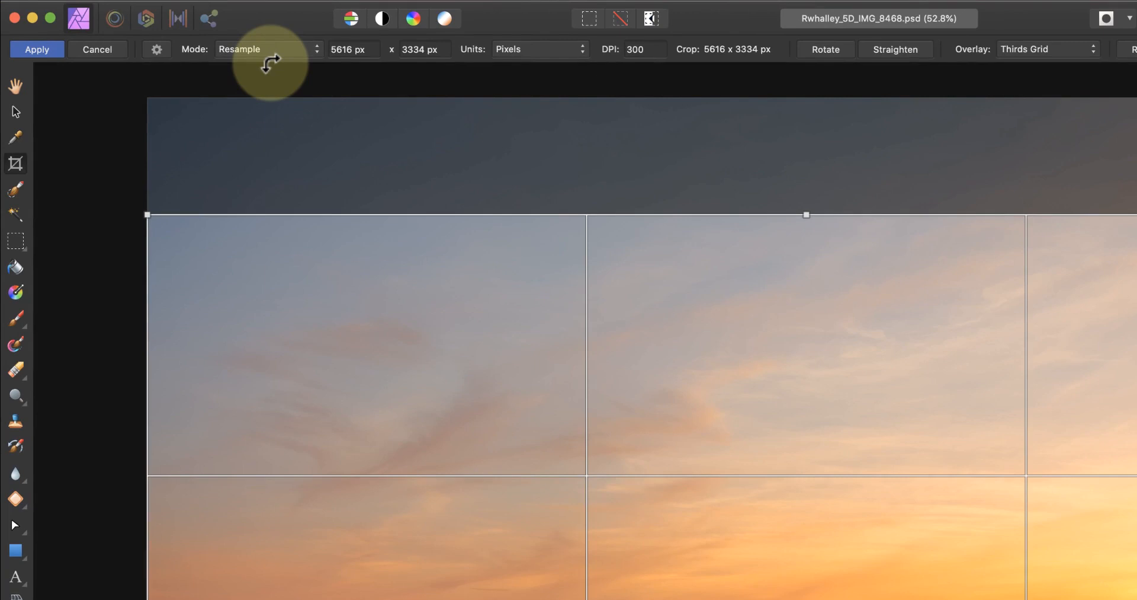
{"action": "left_click", "coordinate": [353, 50]}
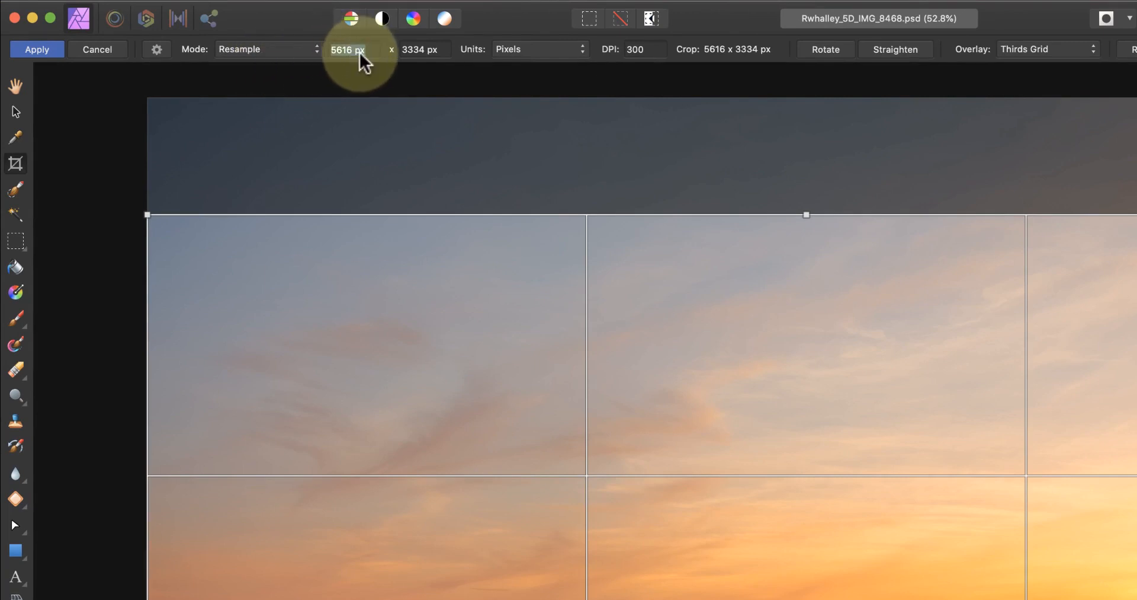
{"action": "type", "text": "2000"}
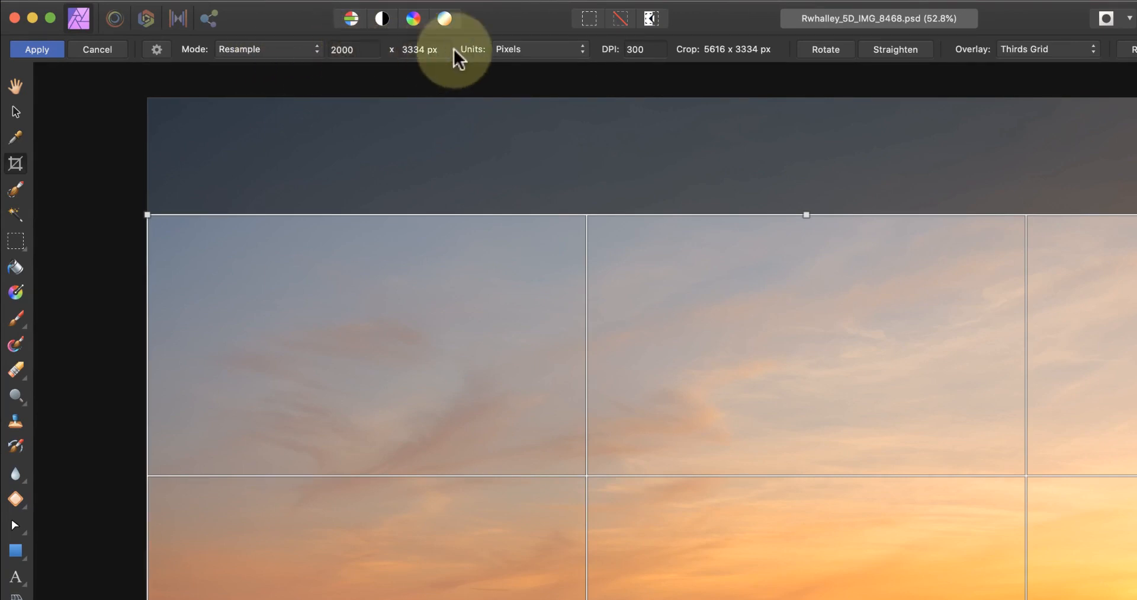
{"action": "key", "text": "Return"}
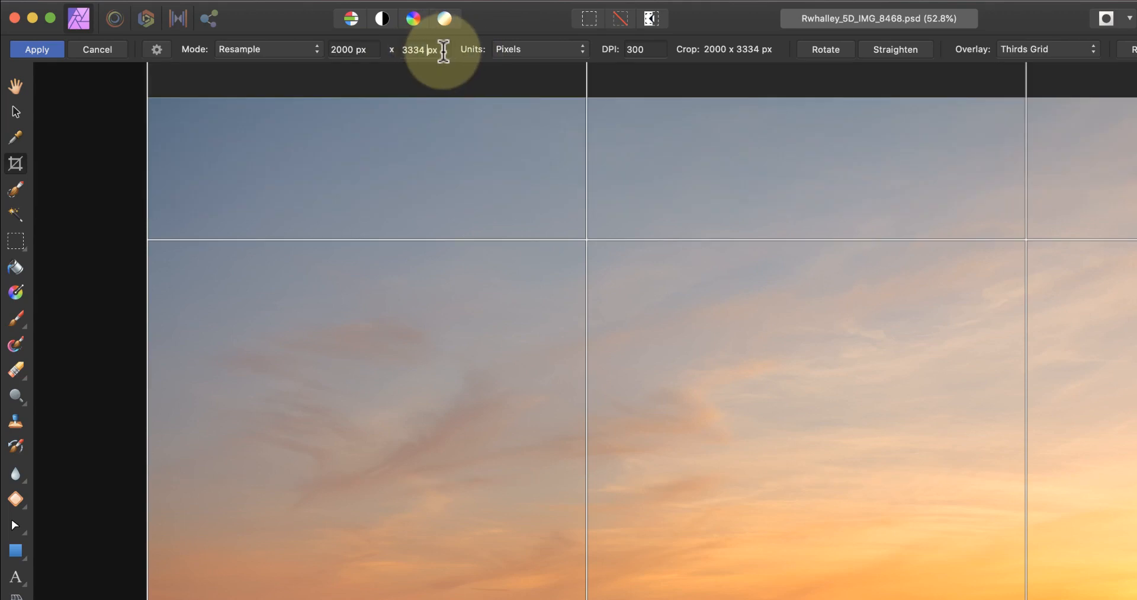
{"action": "left_click_drag", "start_coordinate": [425, 50], "coordinate": [391, 58]}
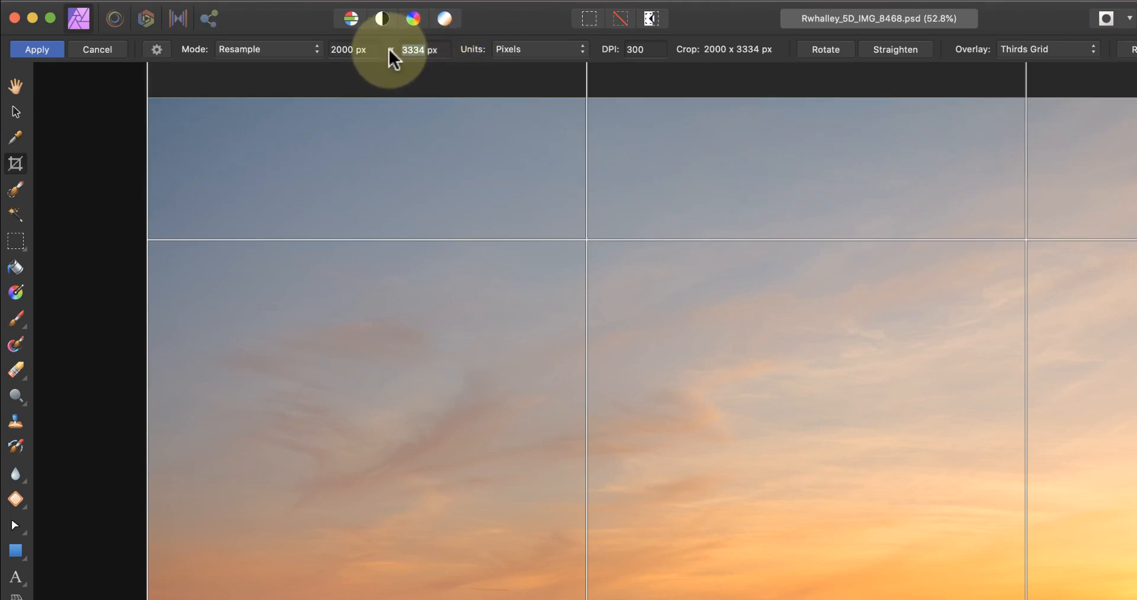
{"action": "type", "text": "1500"}
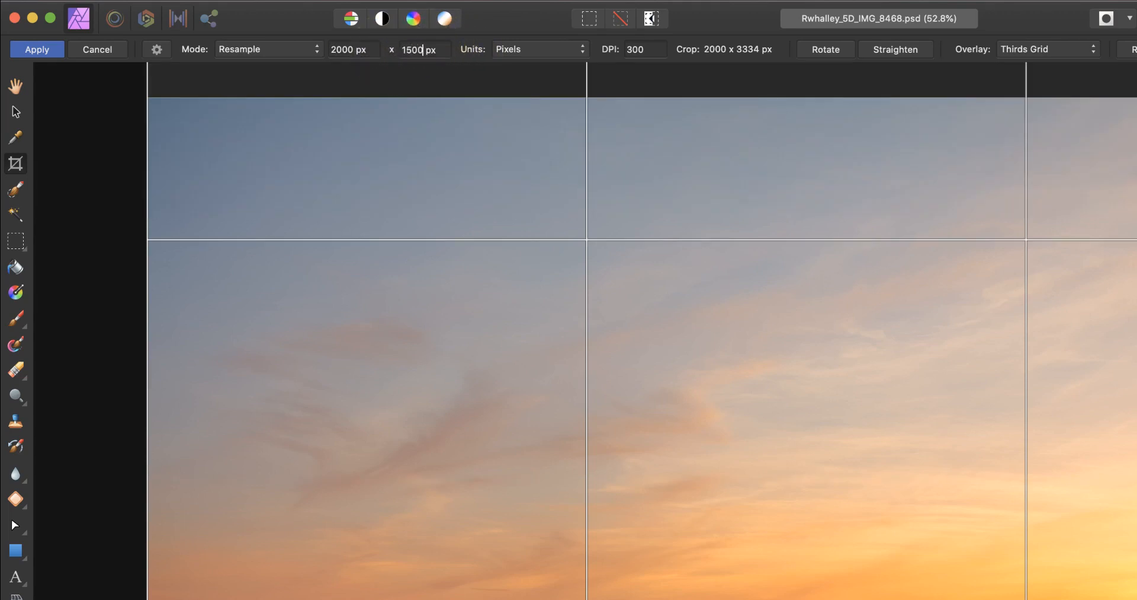
{"action": "key", "text": "Return"}
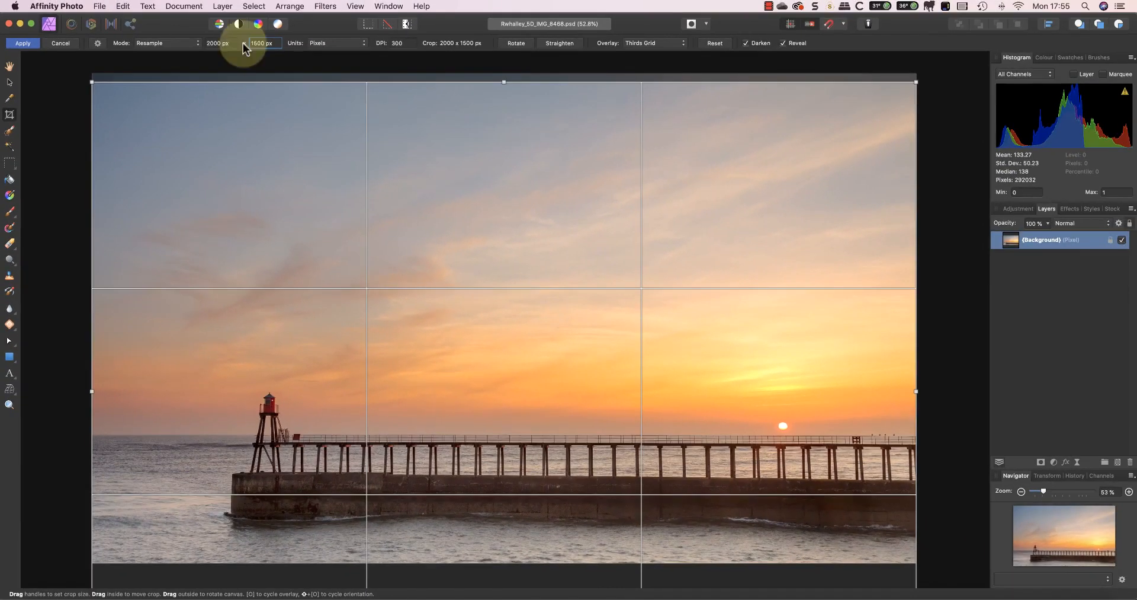
{"action": "left_click", "coordinate": [715, 43]}
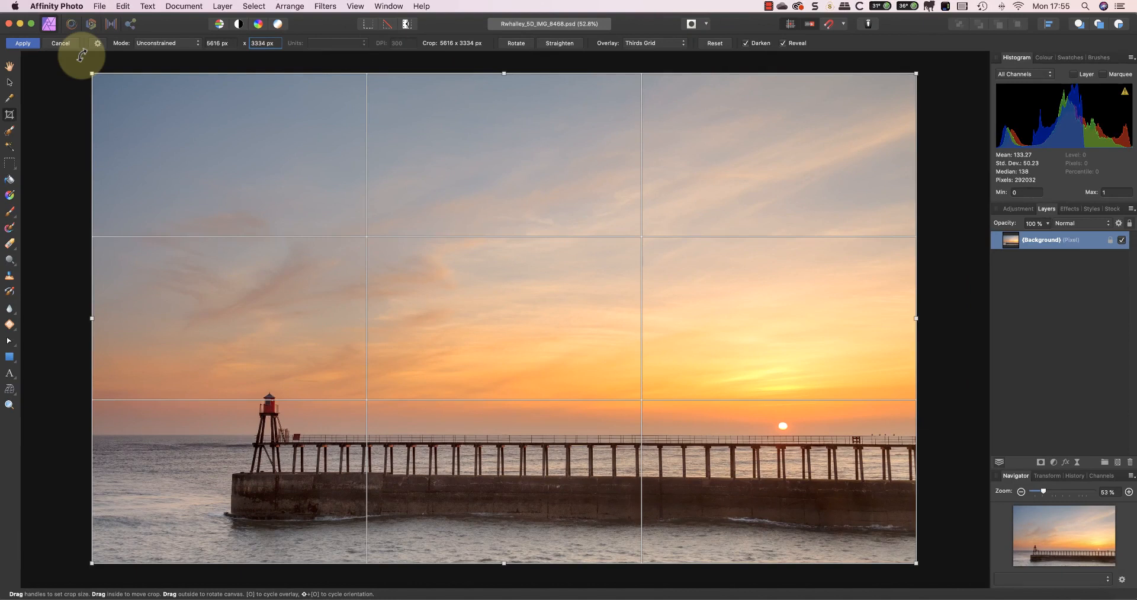
Shrink the unconstrained crop to about 4101 x 2259 px over the pier, with the photo rotated slightly counter-clockwise.
{"action": "left_click_drag", "start_coordinate": [83, 55], "coordinate": [251, 198]}
{"action": "left_click_drag", "start_coordinate": [363, 284], "coordinate": [270, 286]}
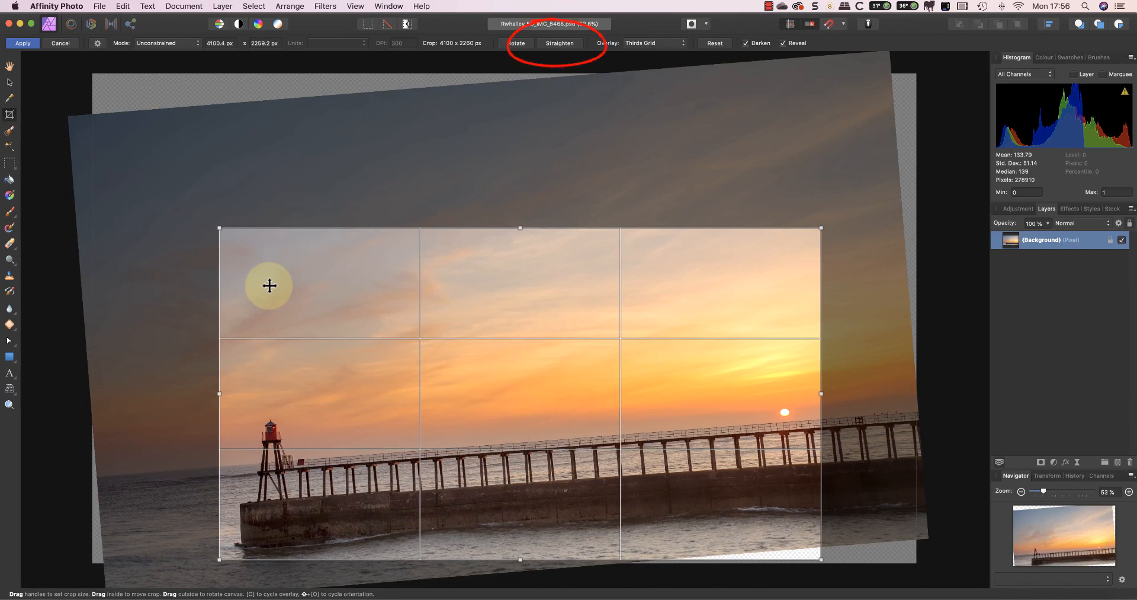
{"action": "left_click_drag", "start_coordinate": [270, 285], "coordinate": [268, 287]}
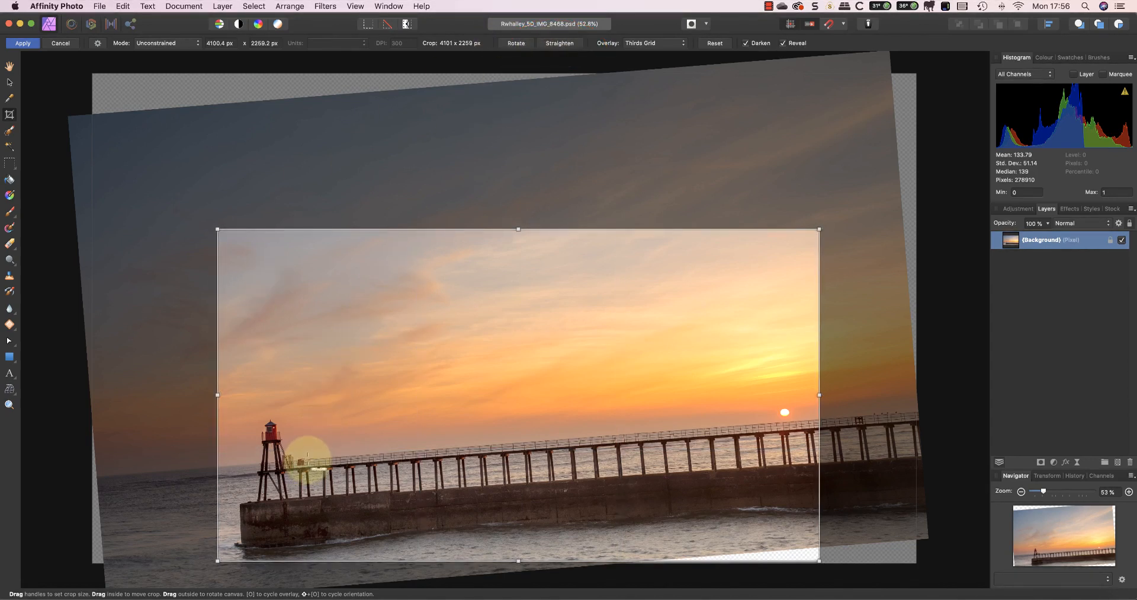
Straighten the tilted photo along the pier's railing, and reset the crop.
{"action": "left_click_drag", "start_coordinate": [308, 458], "coordinate": [818, 420]}
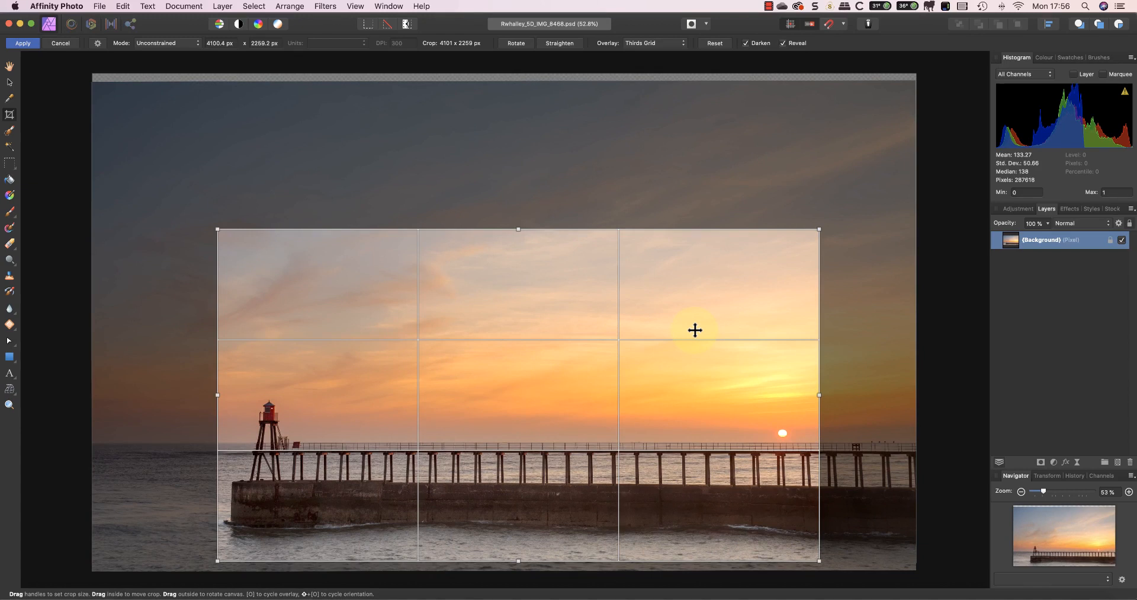
{"action": "left_click", "coordinate": [714, 43]}
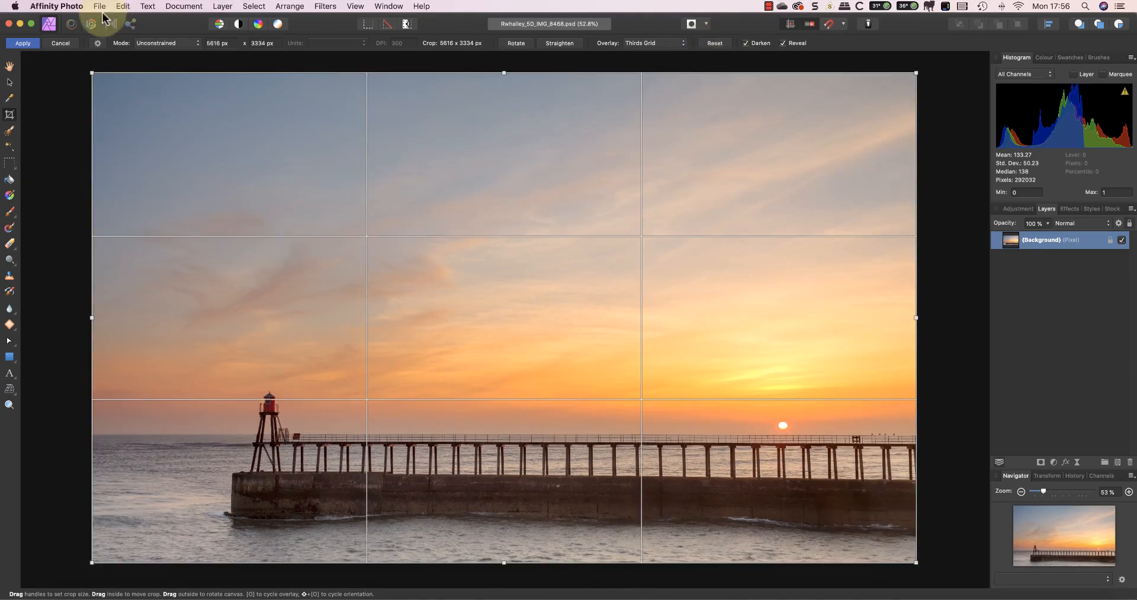
Try the 16:9 Custom Ratio crop preset, and browse the presets to an 8 x 6 in Resample size at 300 DPI.
{"action": "left_click", "coordinate": [98, 45]}
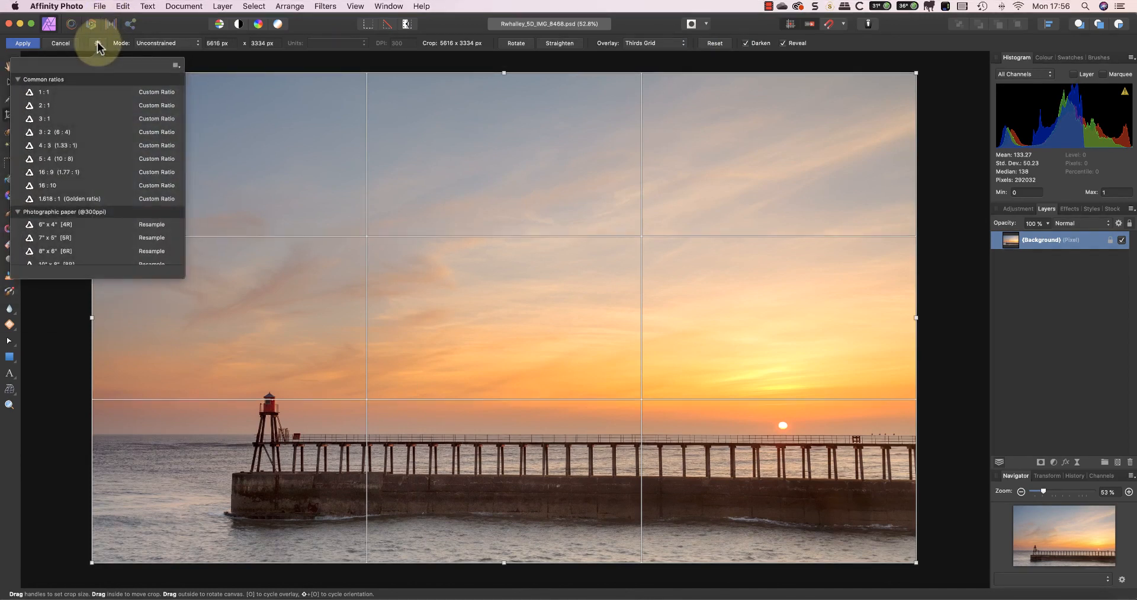
{"action": "left_click", "coordinate": [69, 172]}
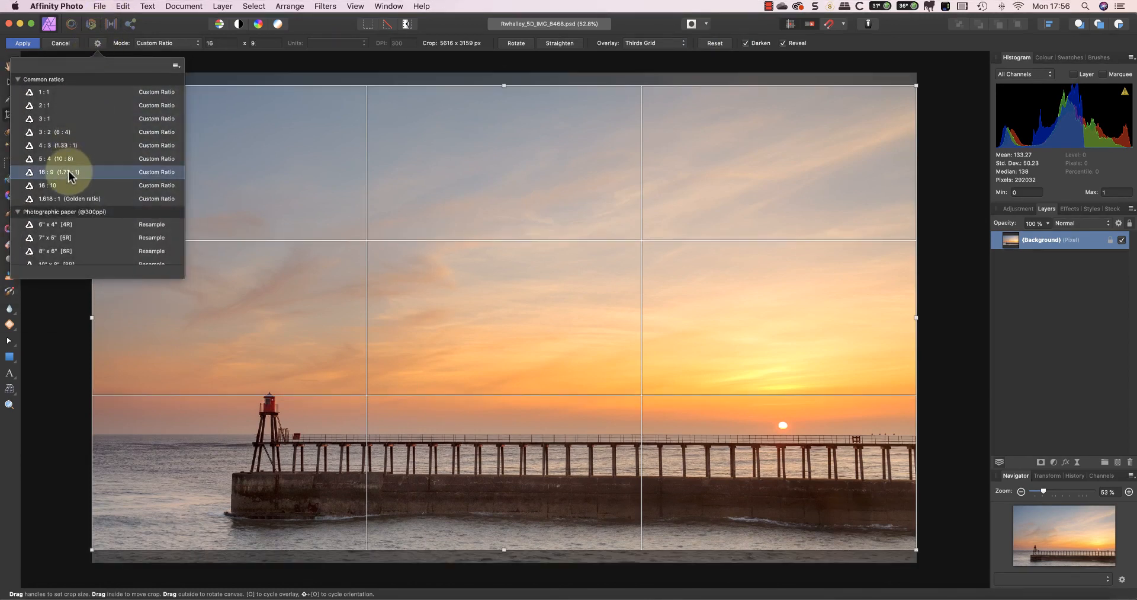
{"action": "scroll", "coordinate": [70, 172], "scroll_direction": "down", "scroll_amount": 10}
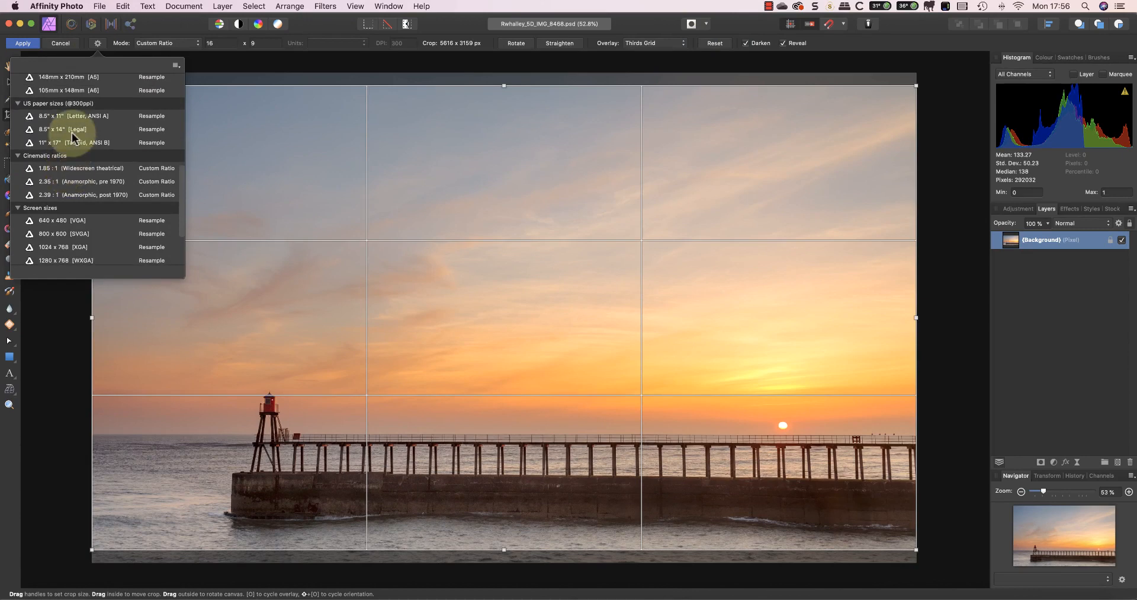
{"action": "left_click", "coordinate": [76, 182]}
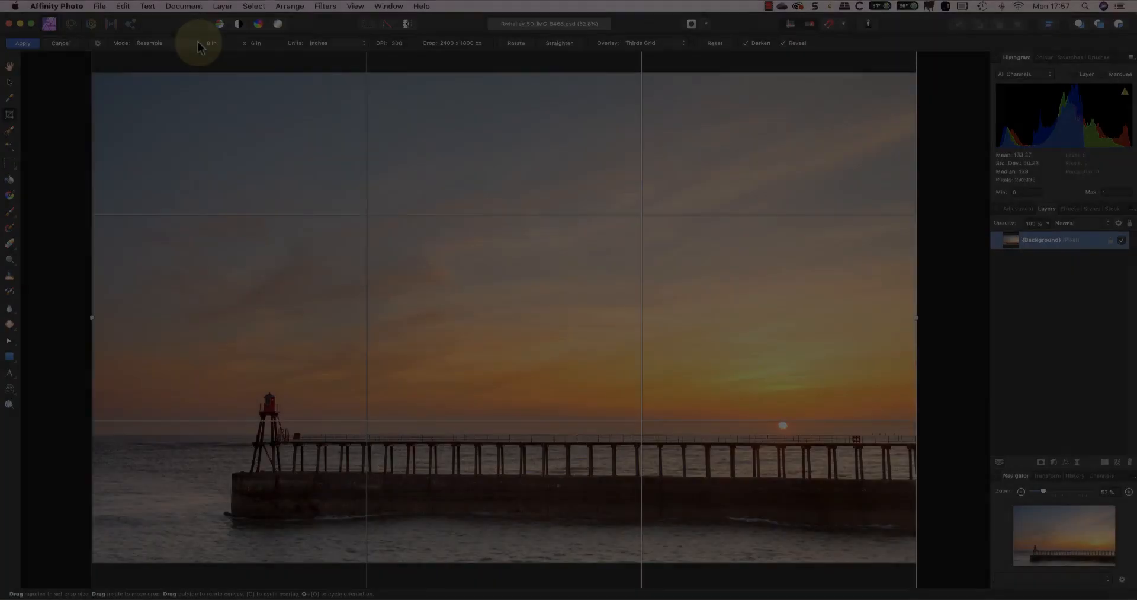
Set the crop mode to Custom Ratio at 2.67 x 1, and move the frame down to include the whole pier.
{"action": "left_click", "coordinate": [200, 46]}
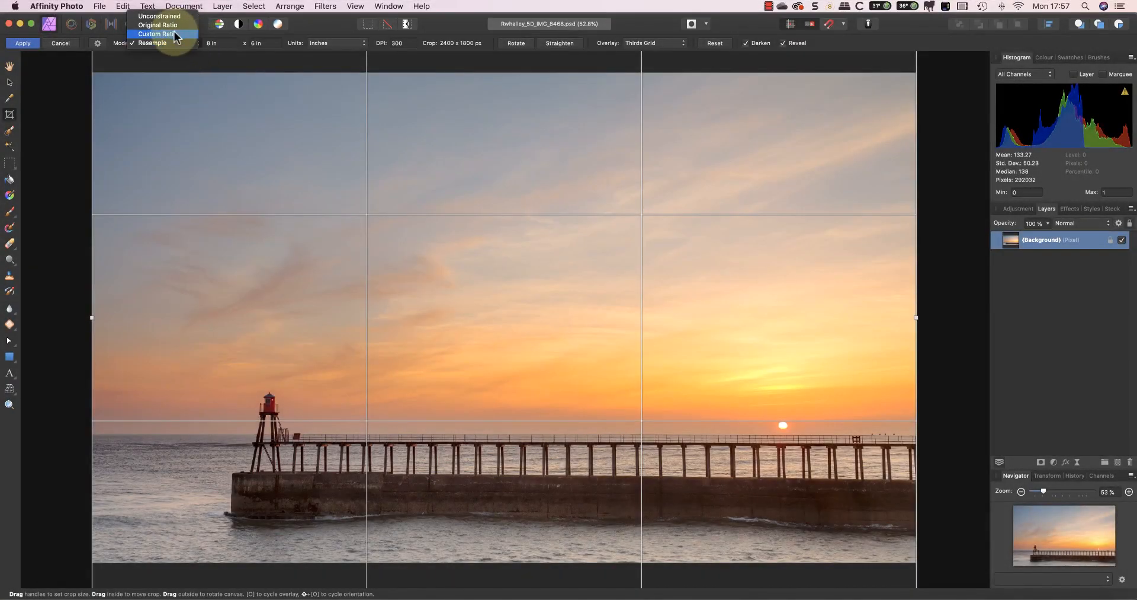
{"action": "left_click", "coordinate": [176, 35]}
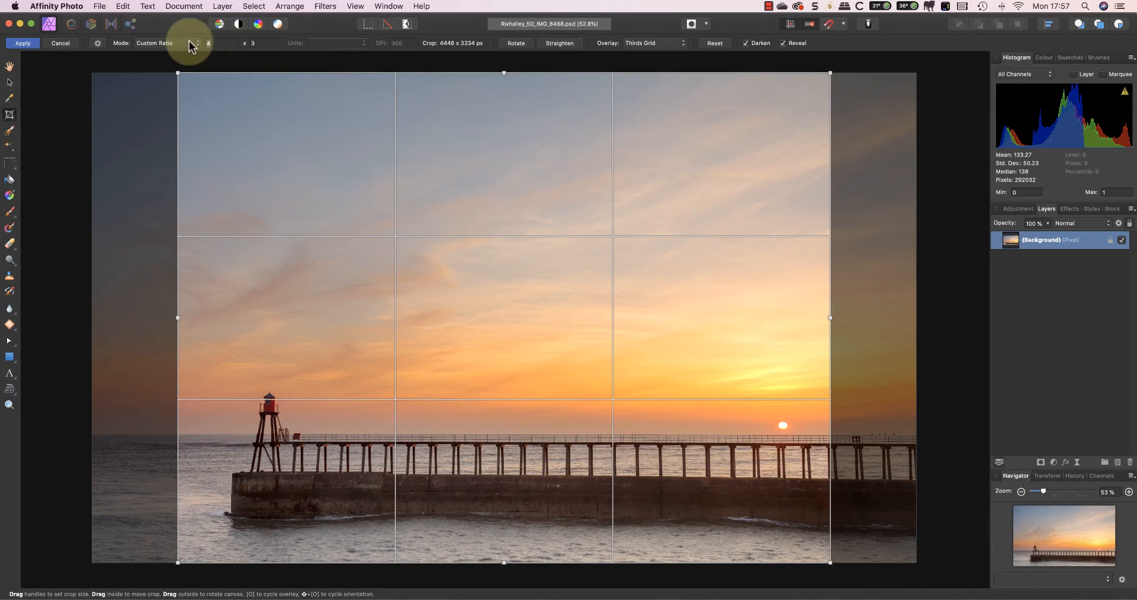
{"action": "type", "text": "2.67"}
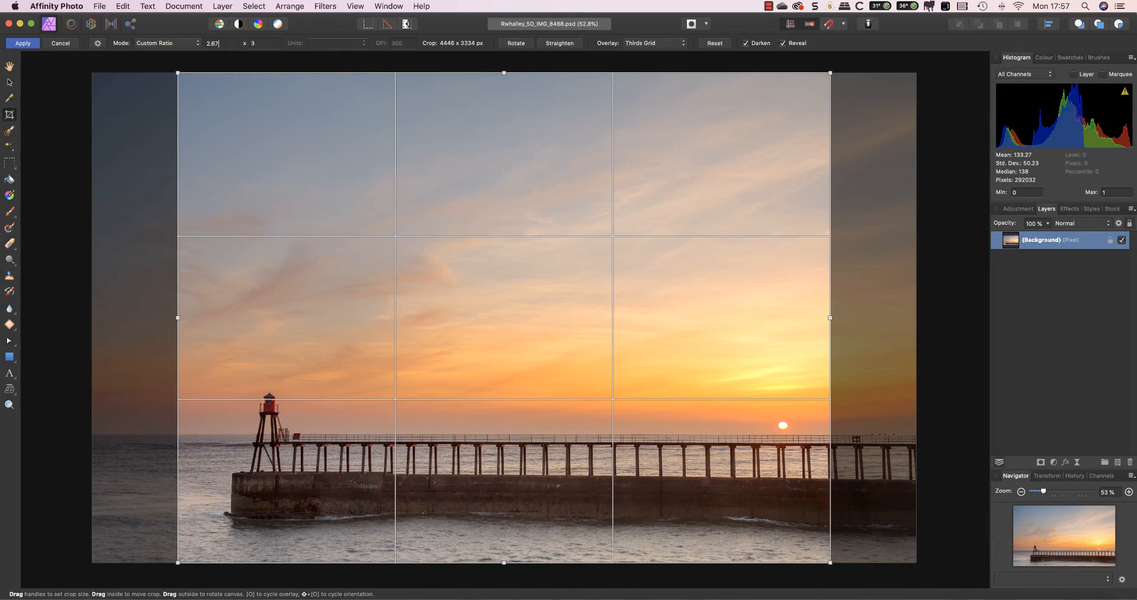
{"action": "left_click_drag", "start_coordinate": [259, 43], "coordinate": [232, 42]}
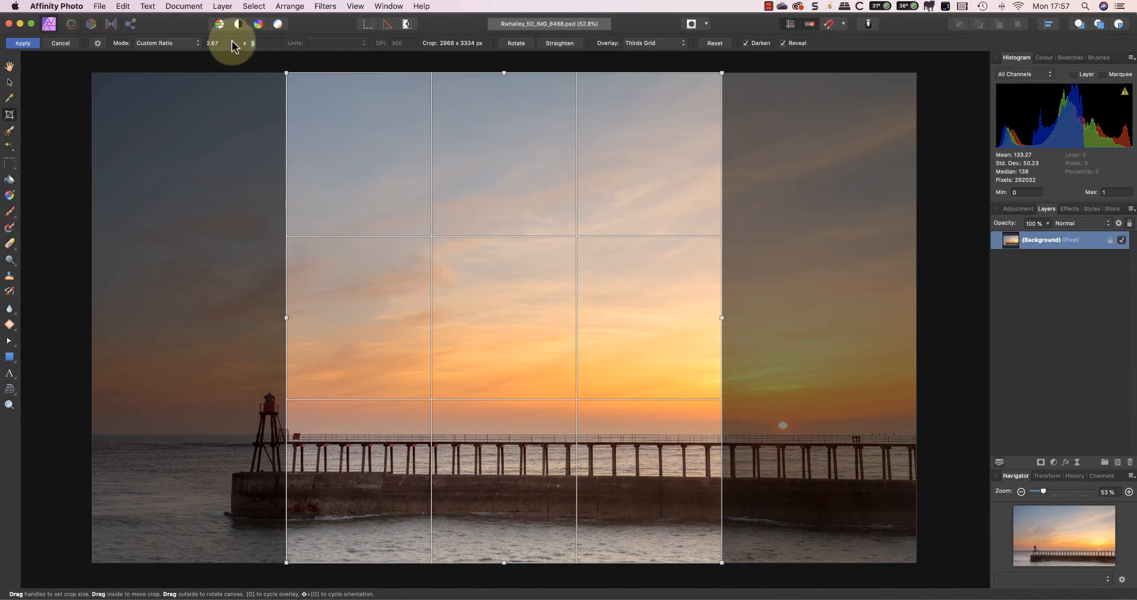
{"action": "type", "text": "1"}
{"action": "left_click", "coordinate": [220, 44]}
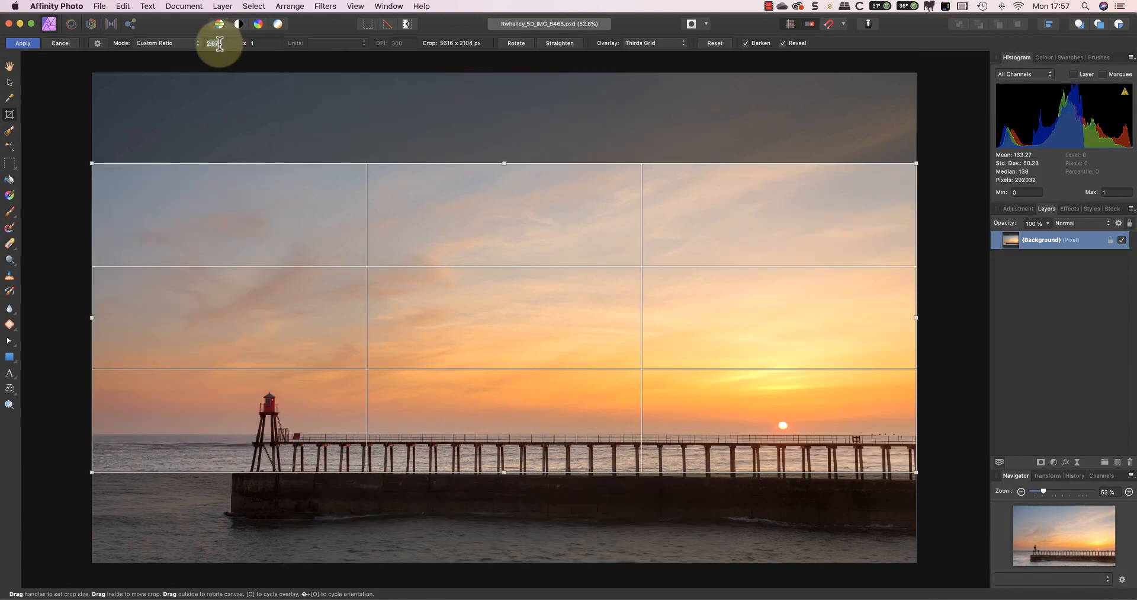
{"action": "left_click_drag", "start_coordinate": [241, 183], "coordinate": [244, 248]}
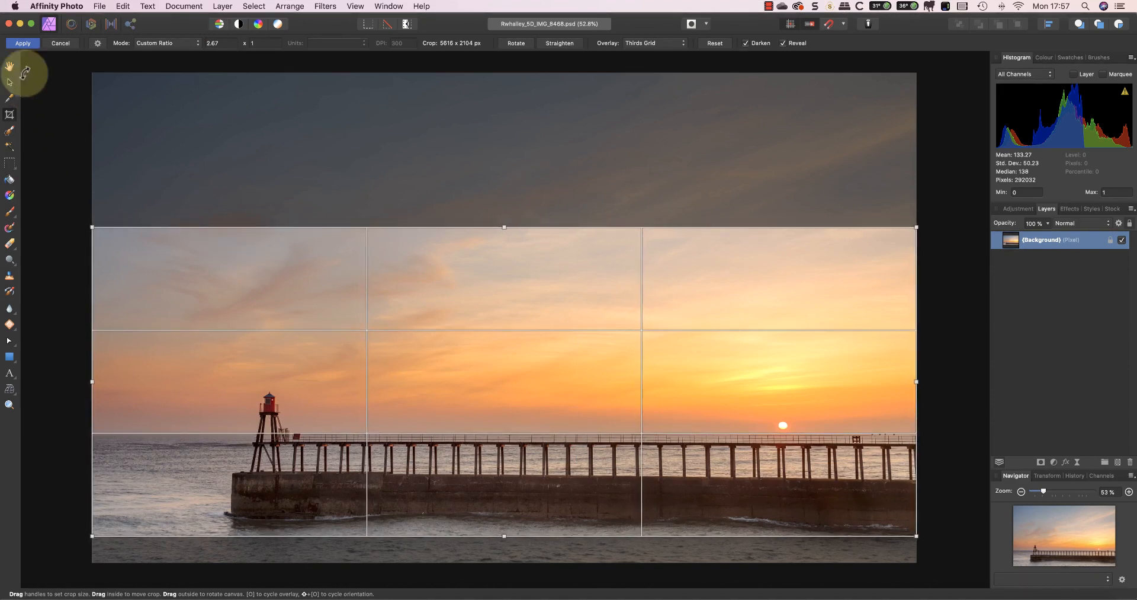
Save the current crop ratio as a preset named 2.67 : 1 XPan without a category, and apply the crop.
{"action": "left_click", "coordinate": [97, 44]}
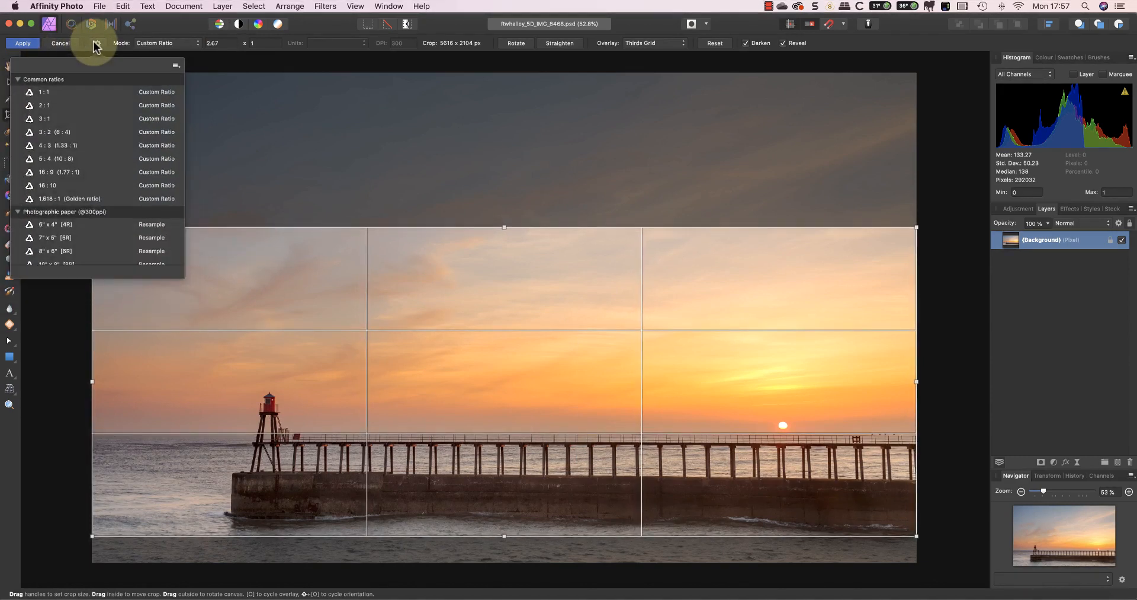
{"action": "left_click", "coordinate": [176, 66]}
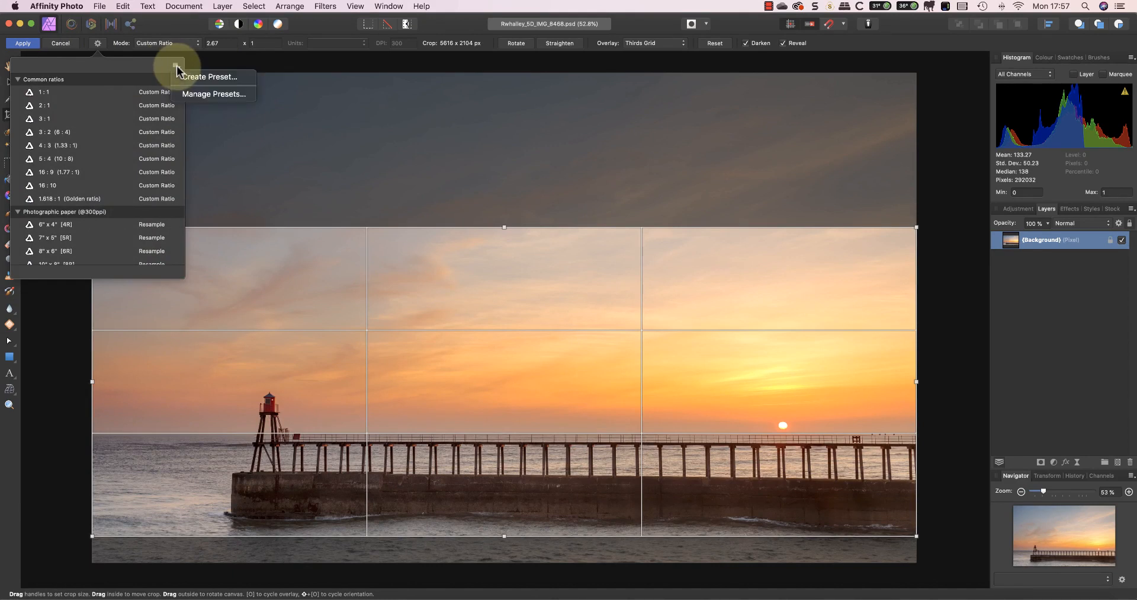
{"action": "left_click", "coordinate": [205, 77]}
{"action": "left_click", "coordinate": [585, 168]}
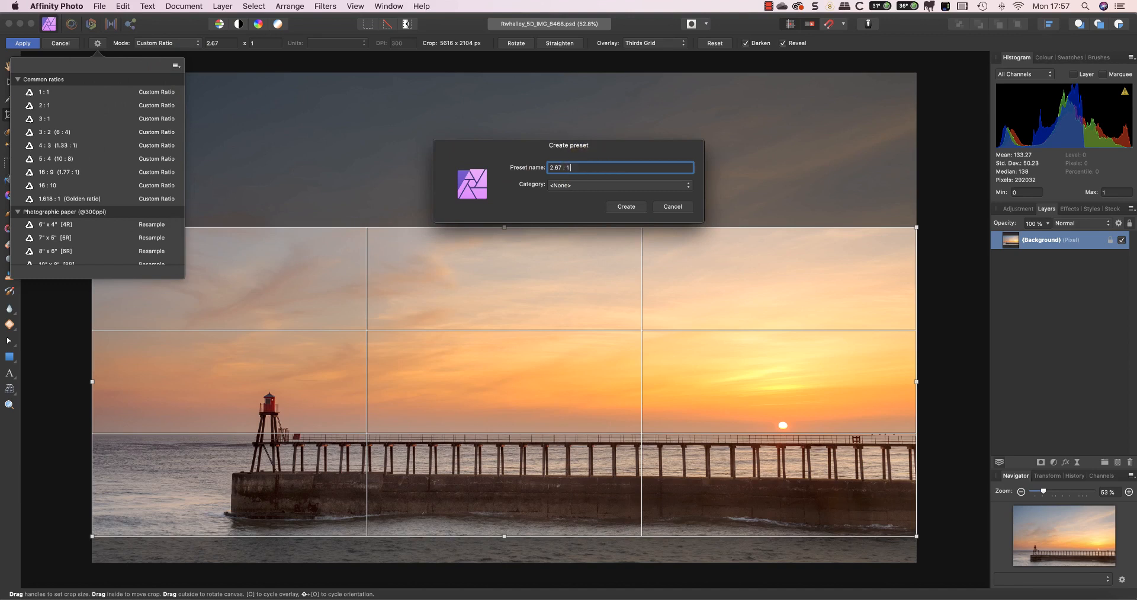
{"action": "left_click", "coordinate": [587, 168]}
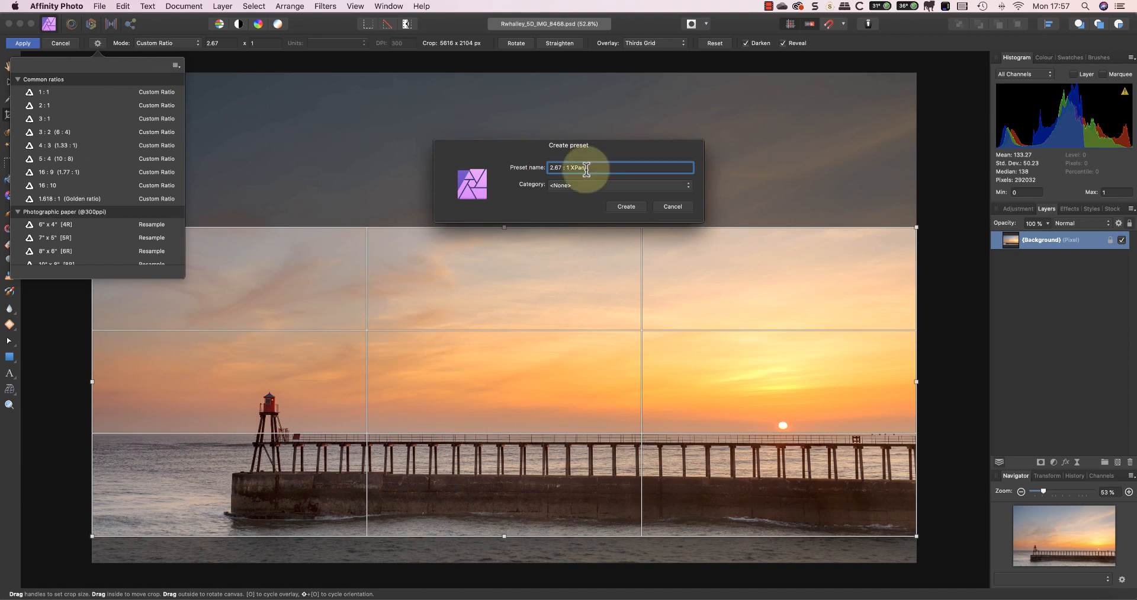
{"action": "left_click", "coordinate": [626, 206]}
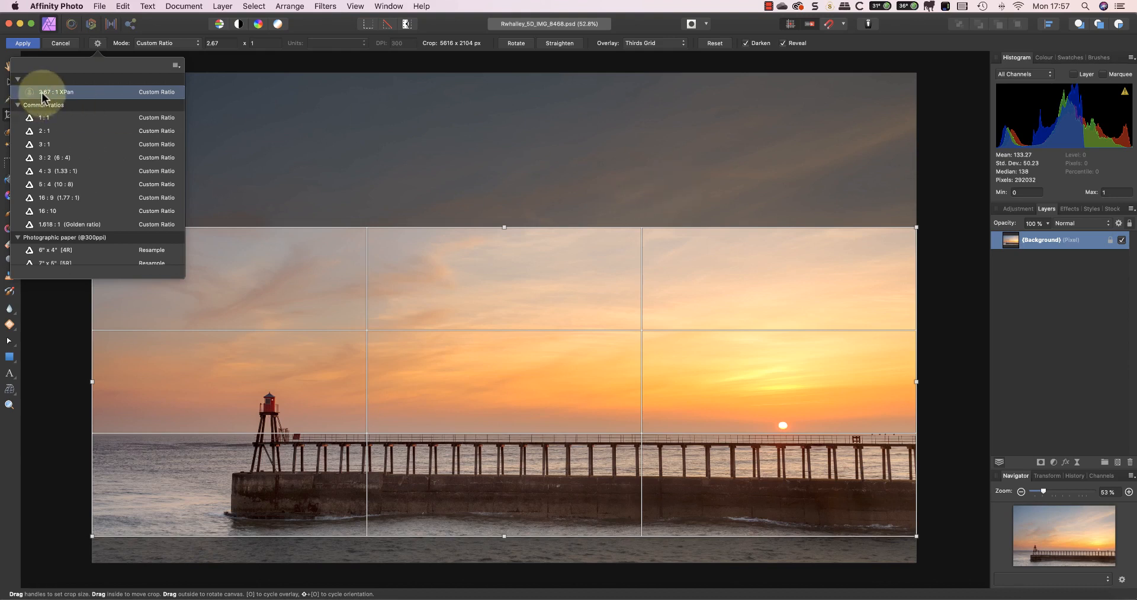
{"action": "left_click", "coordinate": [27, 44]}
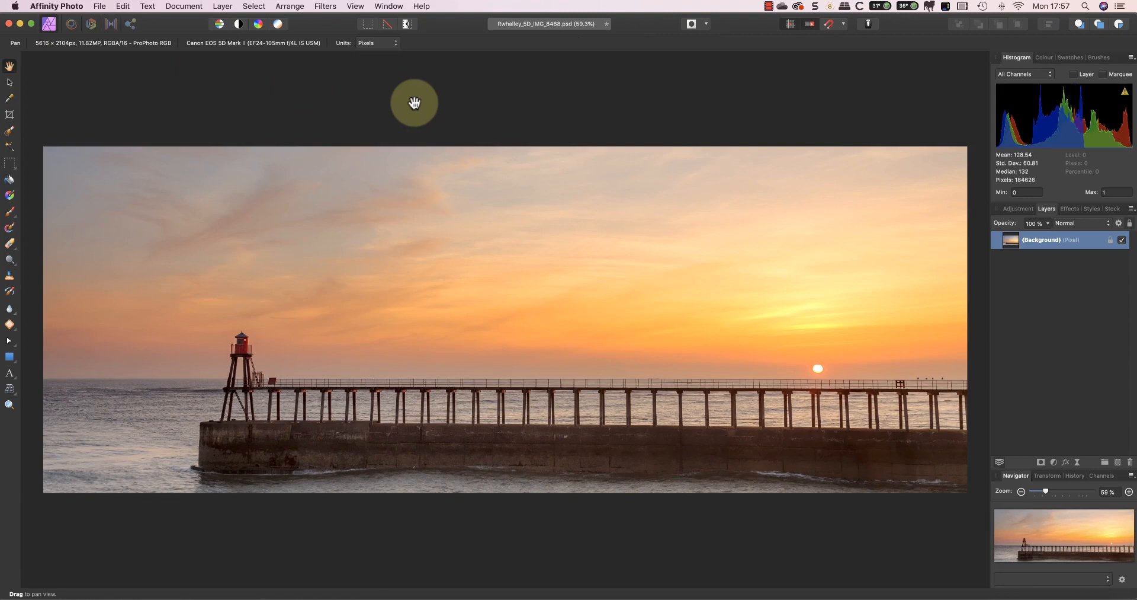
Reopen the applied crop, switch Reveal off and on again, and move the crop frame slightly down.
{"action": "left_click", "coordinate": [9, 114]}
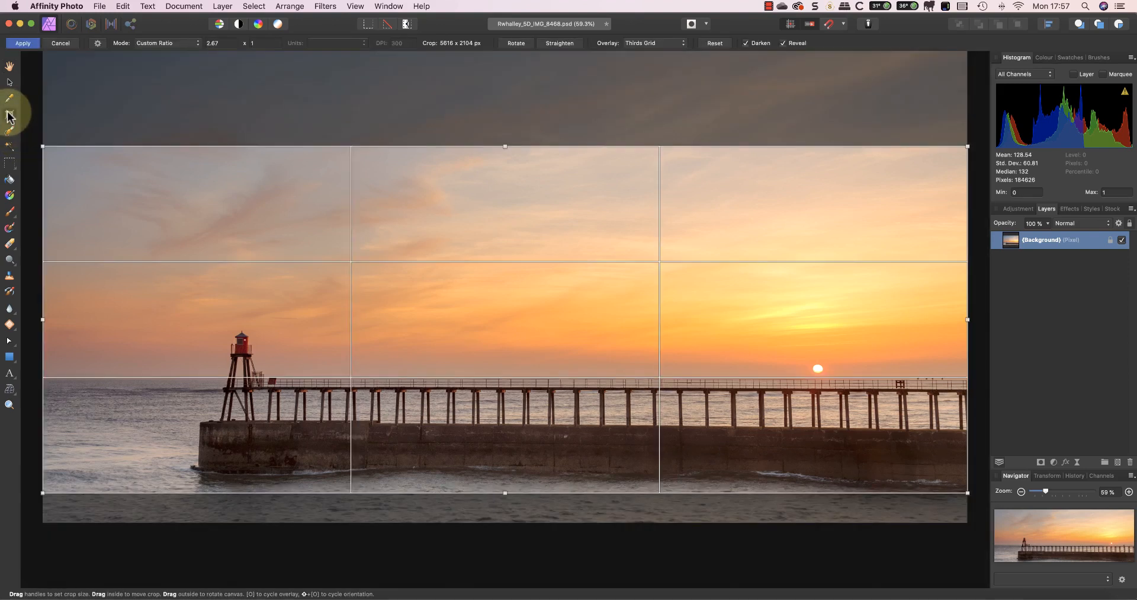
{"action": "left_click", "coordinate": [785, 42]}
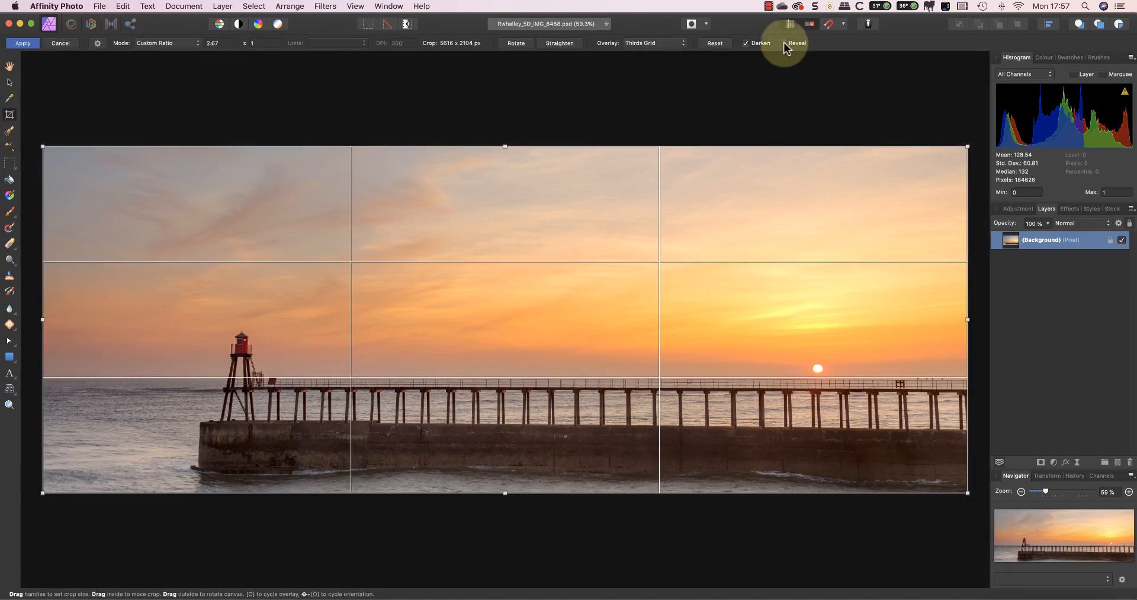
{"action": "left_click", "coordinate": [783, 43]}
{"action": "mouse_move", "coordinate": [630, 223]}
{"action": "left_mouse_down"}
{"action": "mouse_move", "coordinate": [633, 256]}
{"action": "mouse_move", "coordinate": [633, 231]}
{"action": "left_mouse_up"}
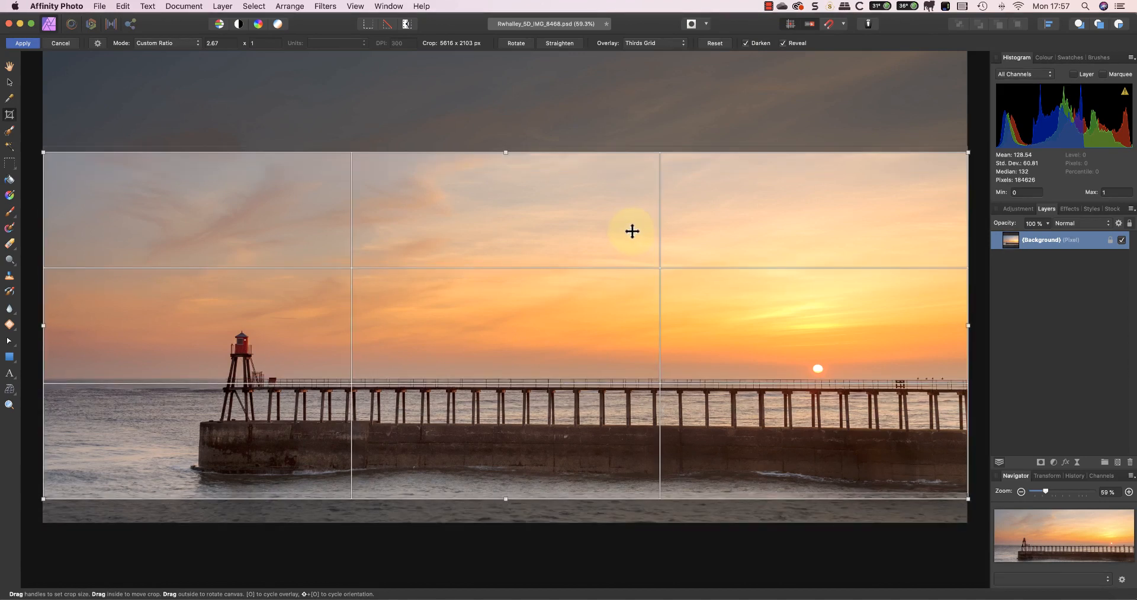
Move the crop frame slightly back up with Reveal switched off, and apply the crop with Reveal on again.
{"action": "left_click", "coordinate": [784, 43]}
{"action": "mouse_move", "coordinate": [453, 284]}
{"action": "left_mouse_down"}
{"action": "mouse_move", "coordinate": [457, 259]}
{"action": "mouse_move", "coordinate": [455, 278]}
{"action": "left_mouse_up"}
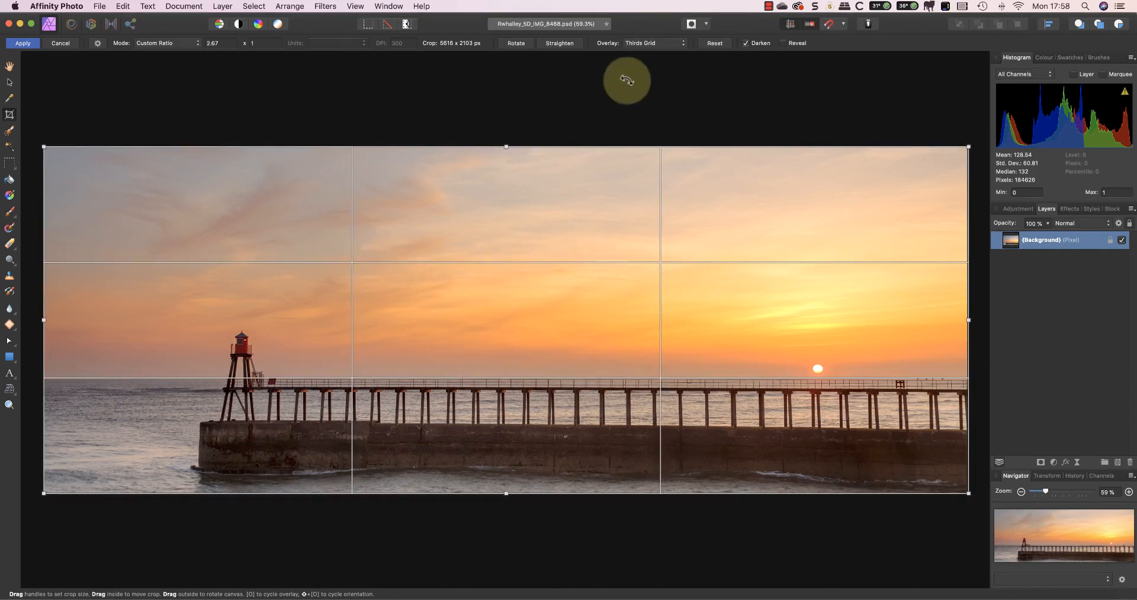
{"action": "left_click", "coordinate": [784, 42]}
{"action": "left_click", "coordinate": [27, 42]}
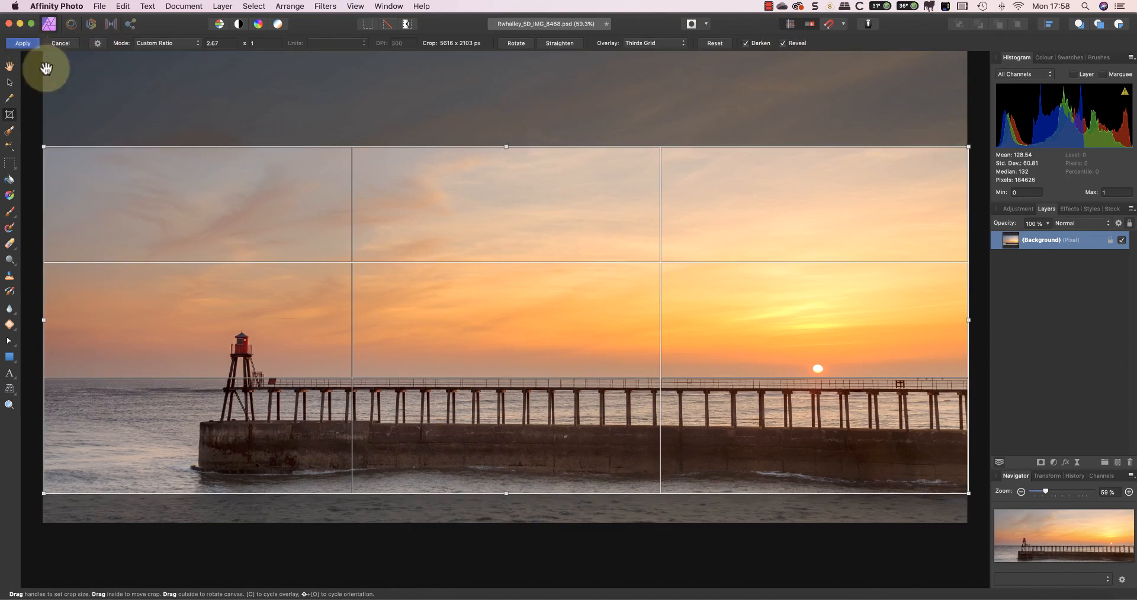